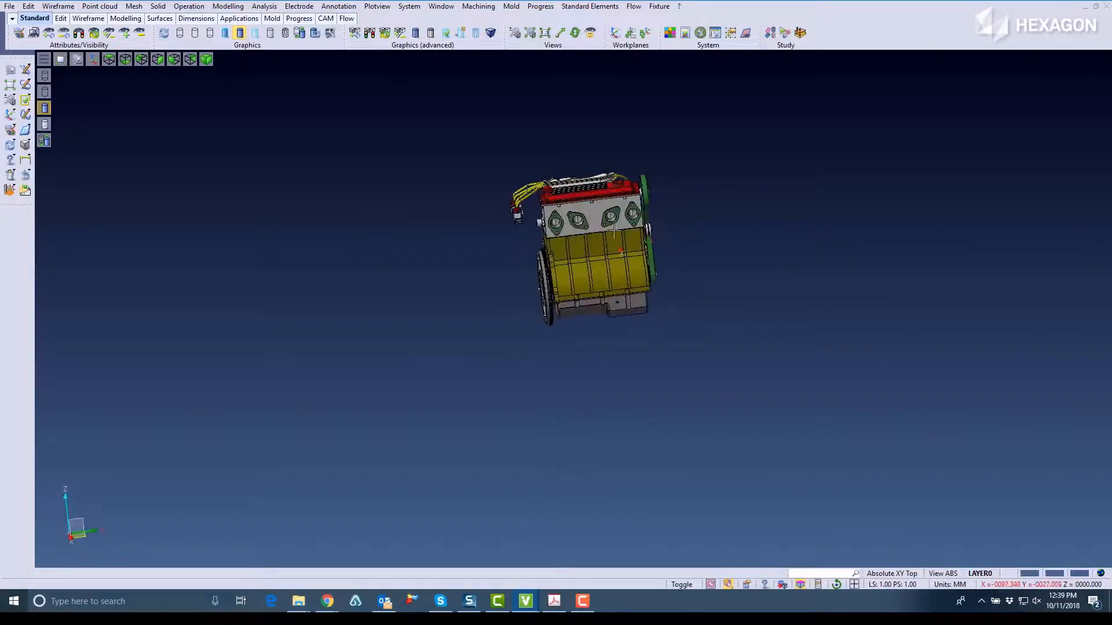
# Inspect the engine's internal parts in transparent display and return the model to shaded display.
pyautogui.scroll(4, 628, 213)
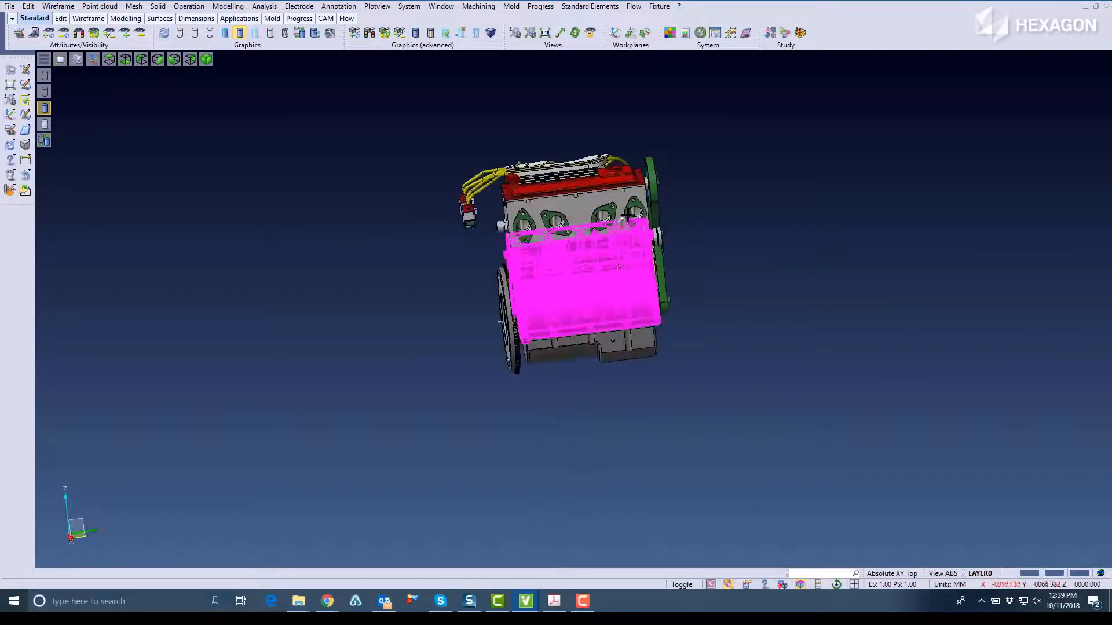
pyautogui.click(45, 125)
pyautogui.moveTo(378, 217); pyautogui.dragTo(379, 241, button='middle')
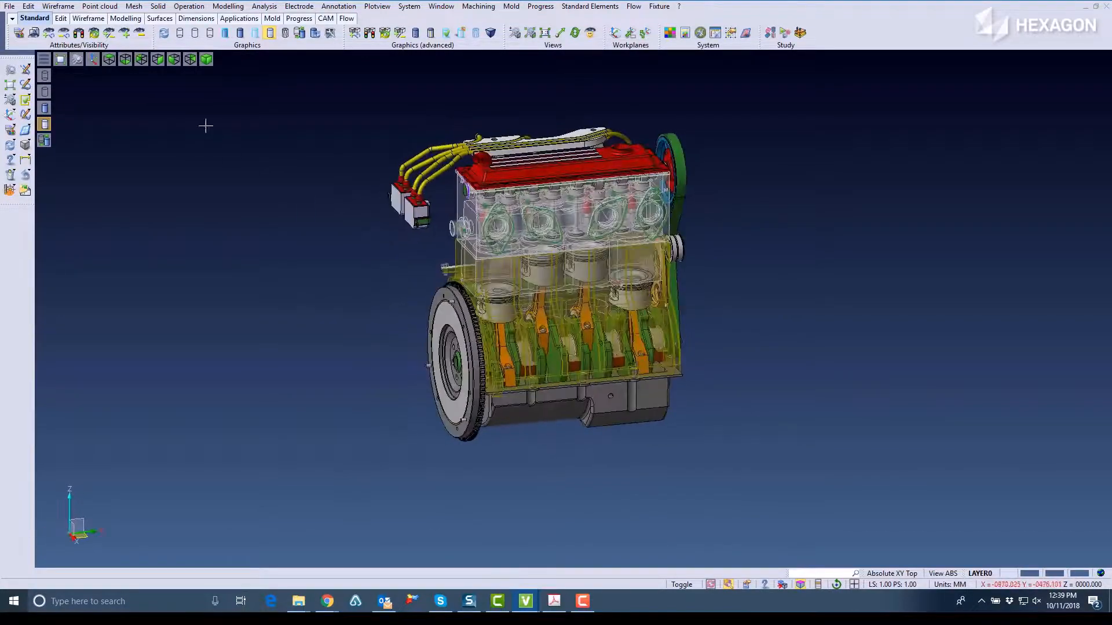
pyautogui.click(45, 108)
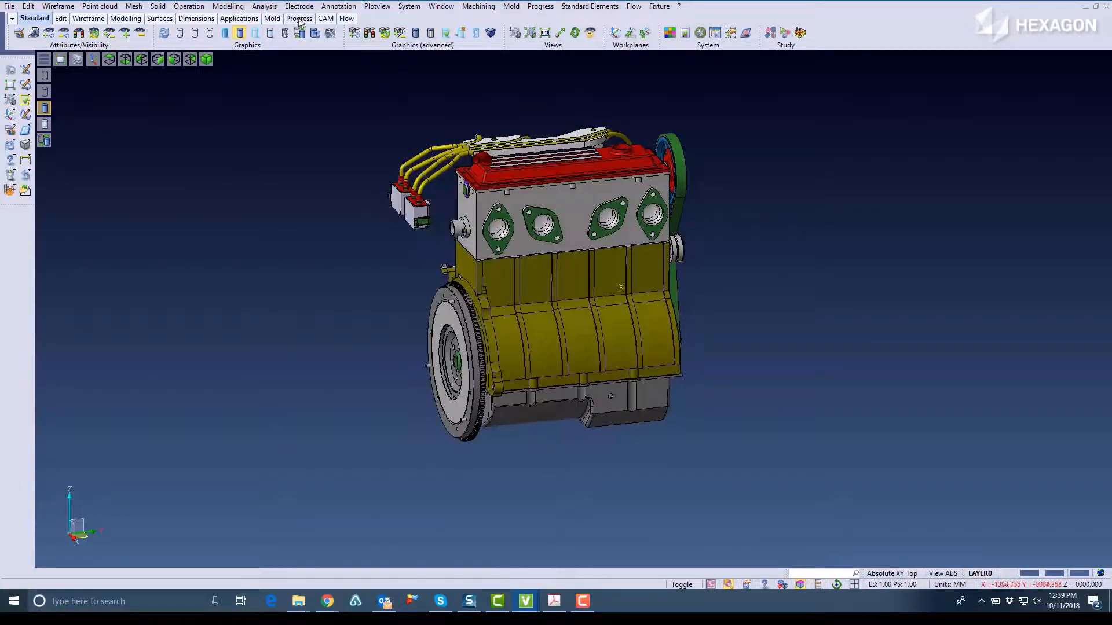
# Open the Explode Manager and add a first translation step to the Exploded project.
pyautogui.click(266, 6)
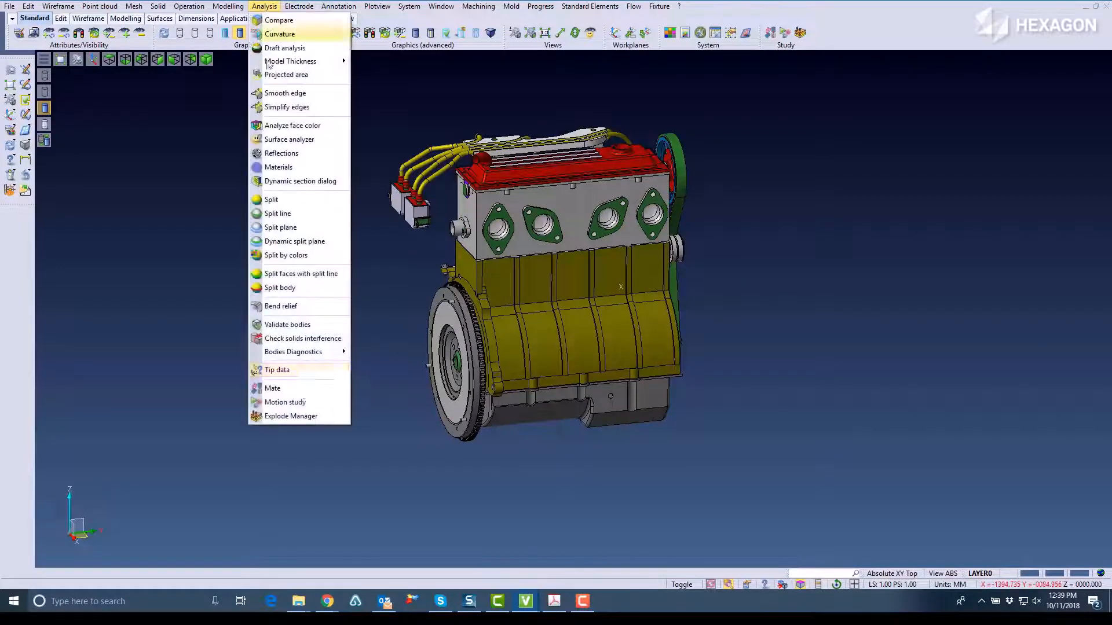
pyautogui.click(294, 417)
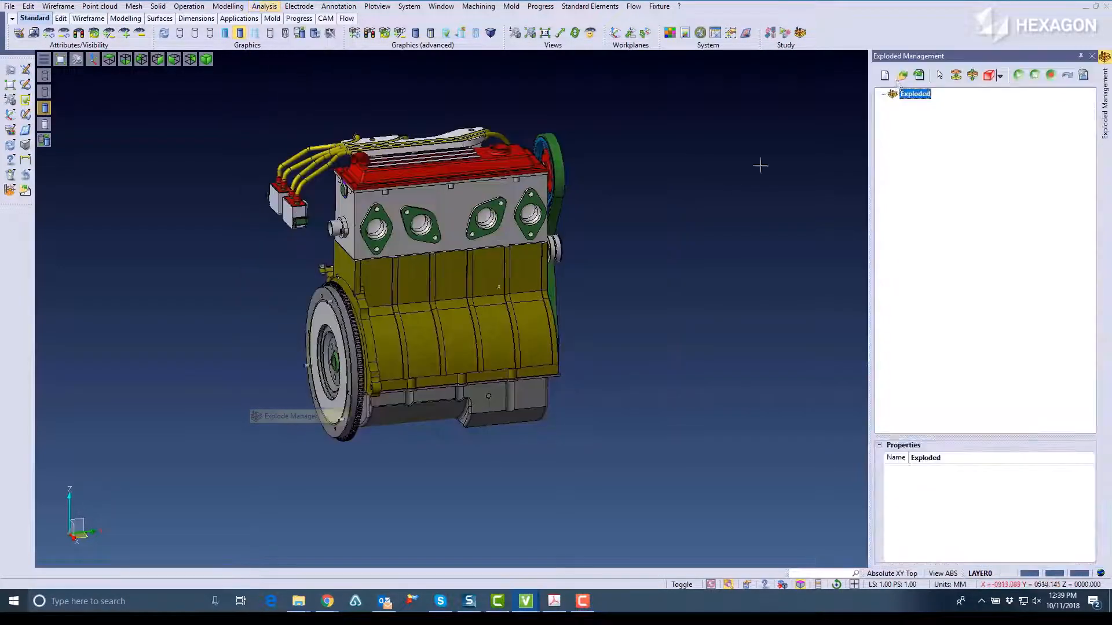
pyautogui.rightClick(915, 99)
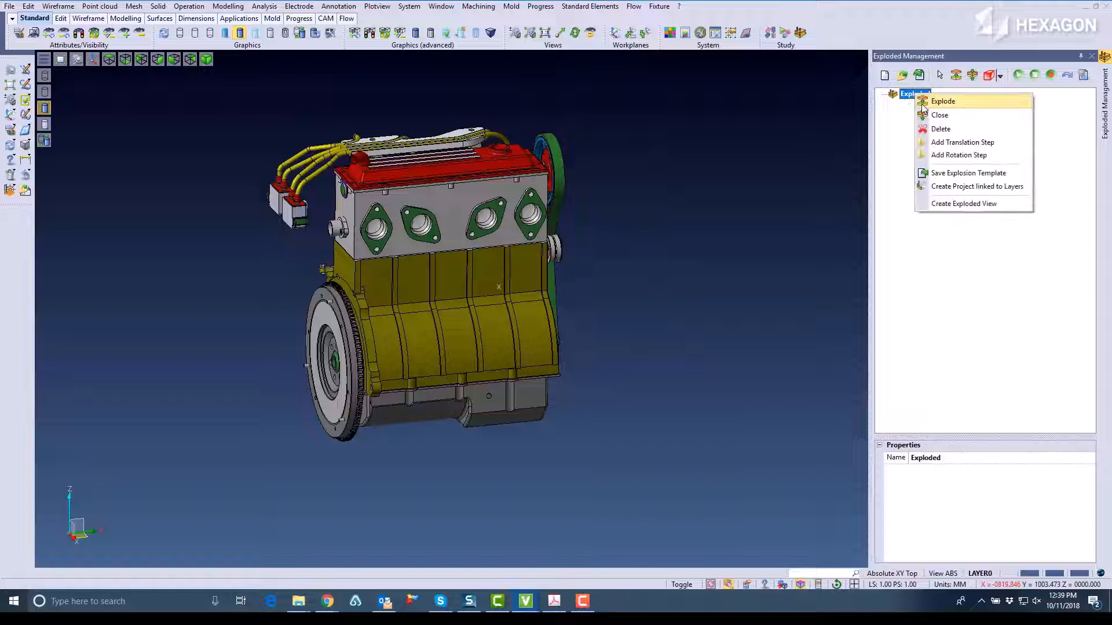
pyautogui.click(950, 143)
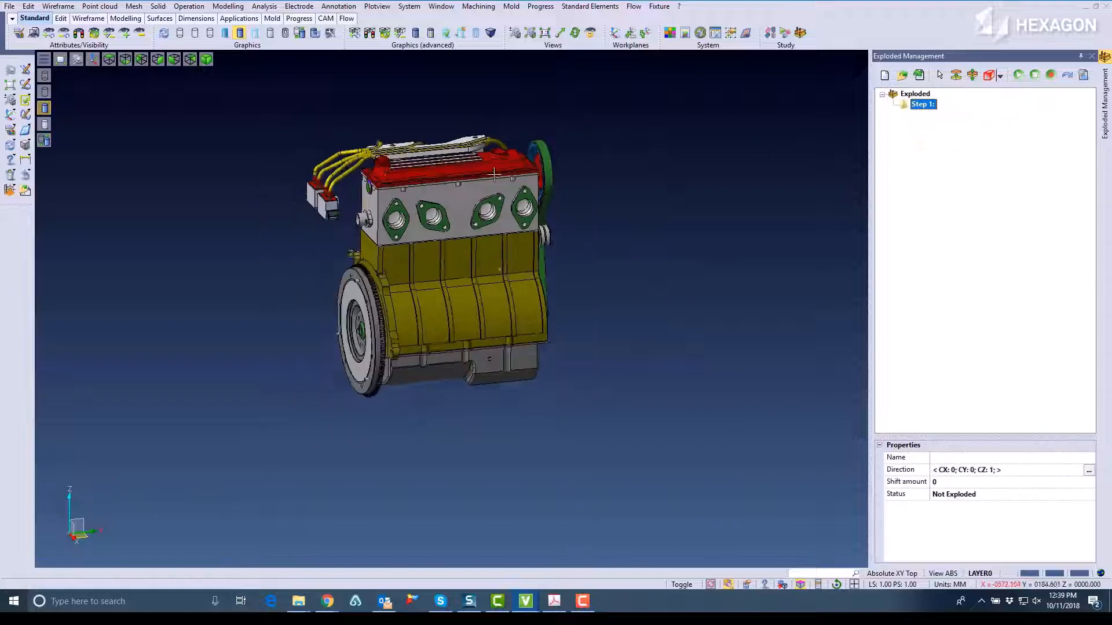
# Add all solids of the engine as entities to Step 1 and set the highlight mode to None.
pyautogui.rightClick(919, 108)
pyautogui.click(941, 220)
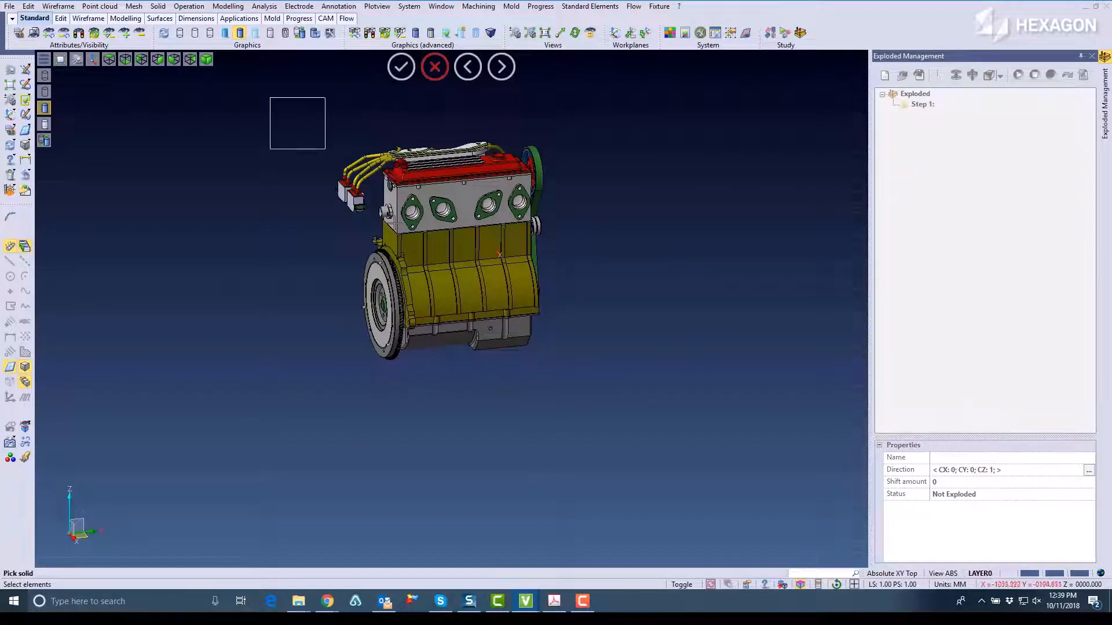
pyautogui.moveTo(394, 222); pyautogui.dragTo(648, 443)
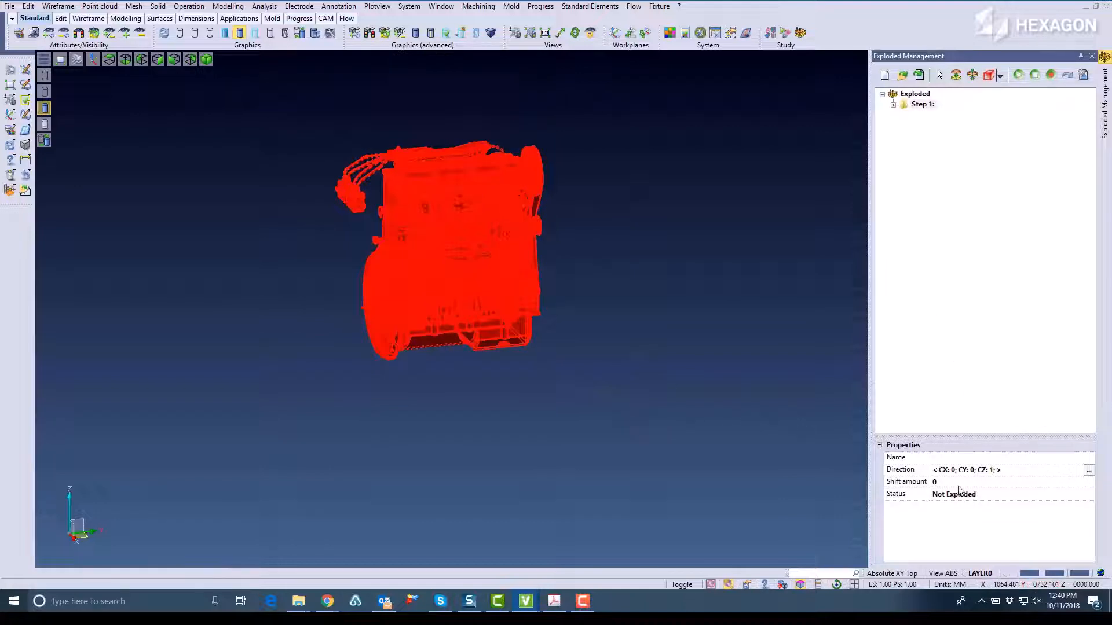
pyautogui.click(914, 94)
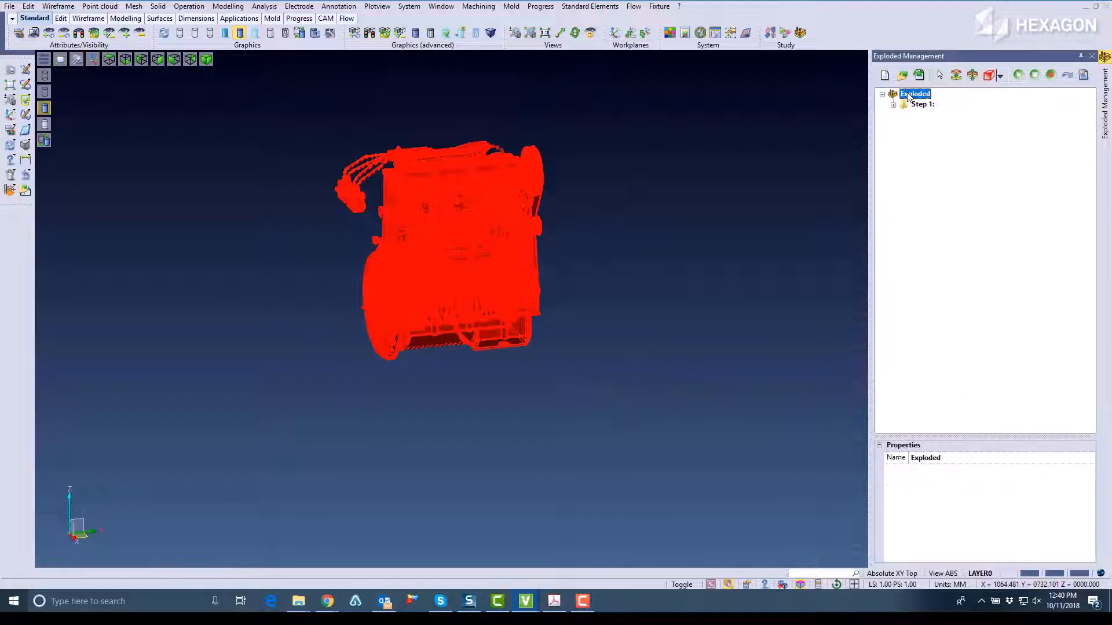
pyautogui.click(991, 77)
pyautogui.click(1000, 88)
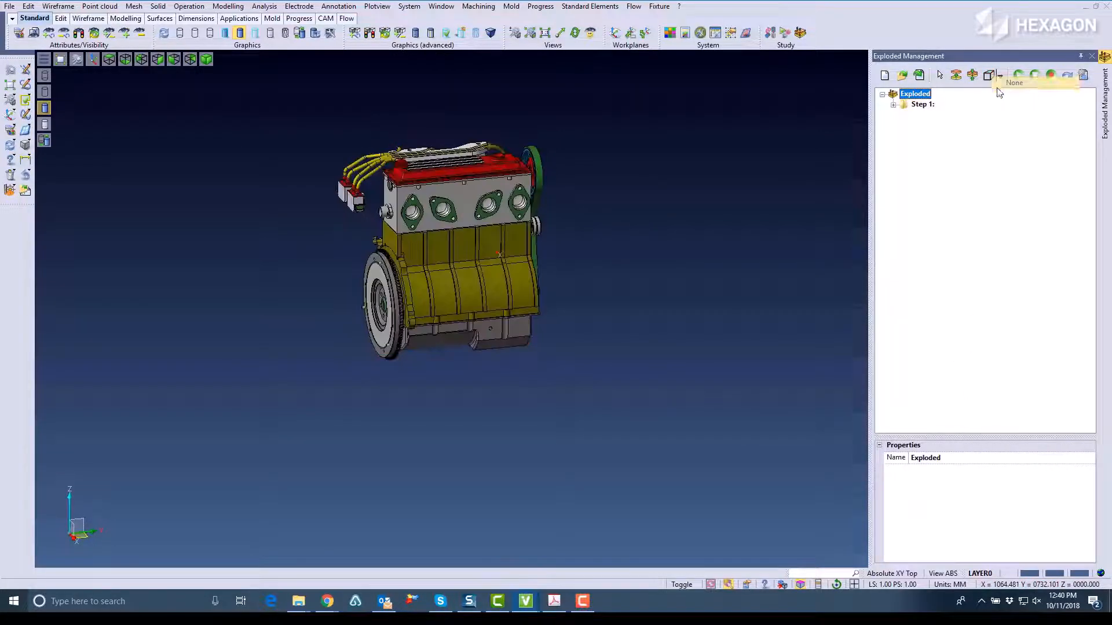
# Add a second translation step to the Exploded project with a shift amount of 400.
pyautogui.rightClick(908, 100)
pyautogui.click(949, 144)
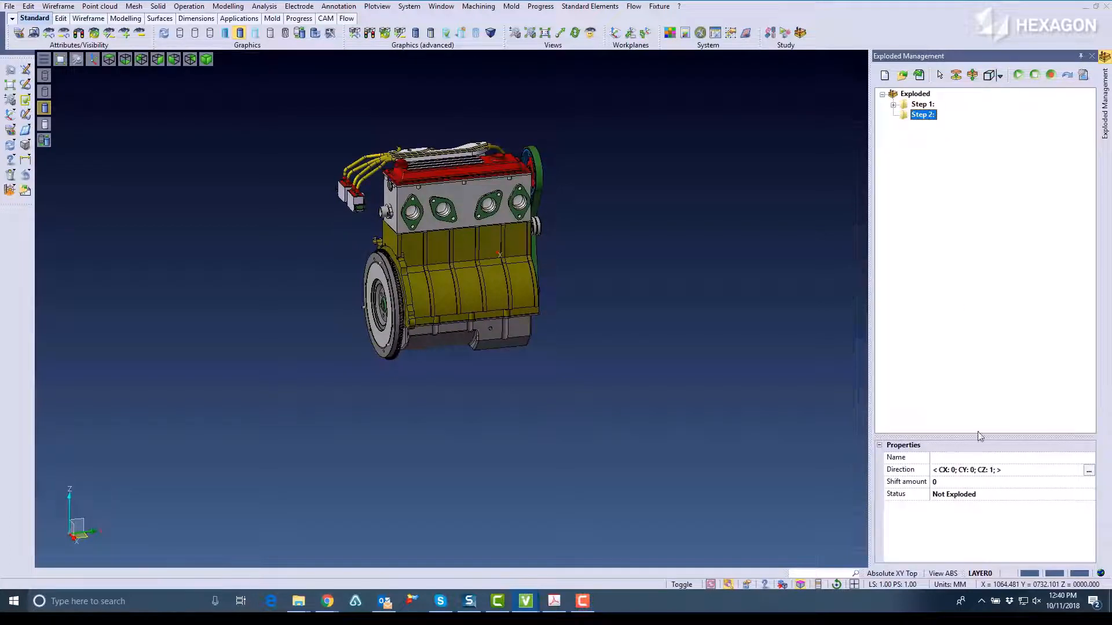
pyautogui.click(953, 483)
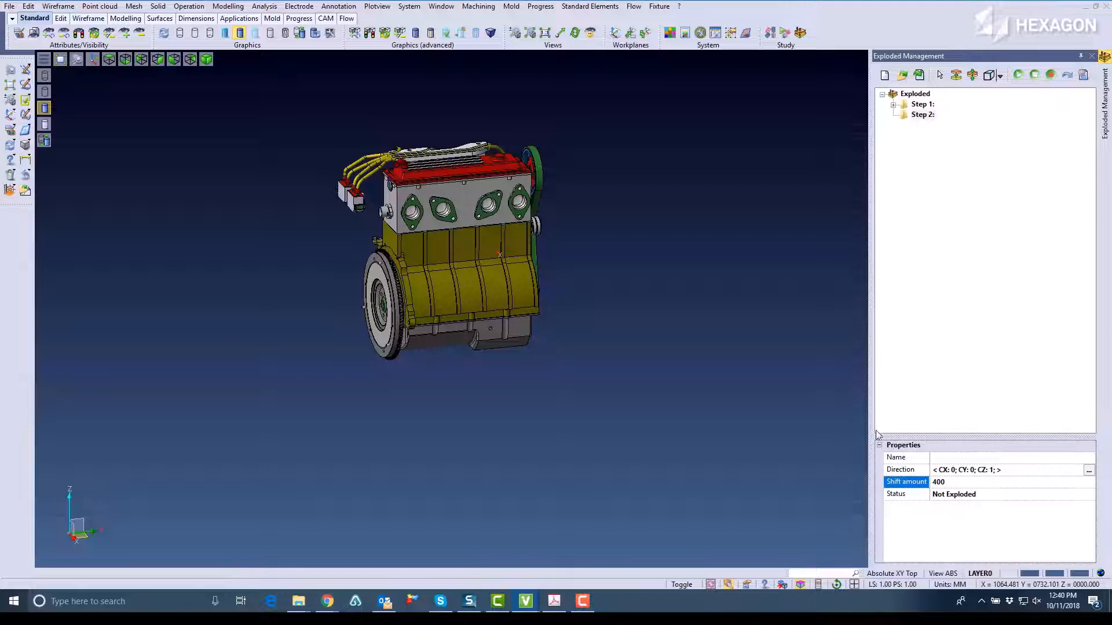
pyautogui.scroll(3, 349, 65)
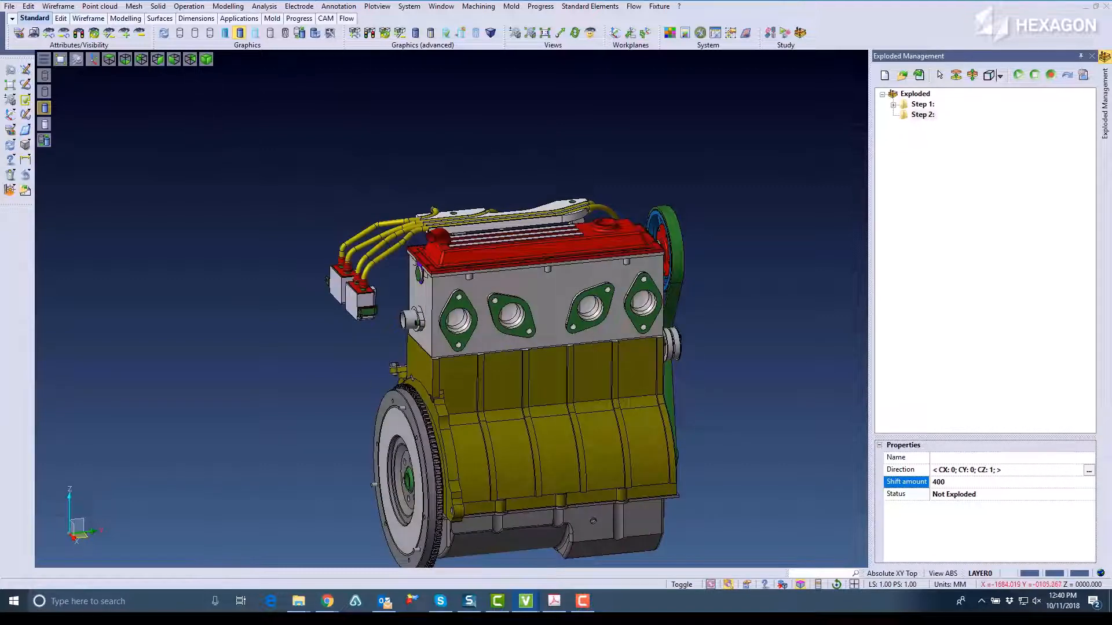
pyautogui.click(264, 6)
pyautogui.click(739, 141)
# Start adding entities to Step 2 and select the four yellow ignition cables.
pyautogui.rightClick(925, 116)
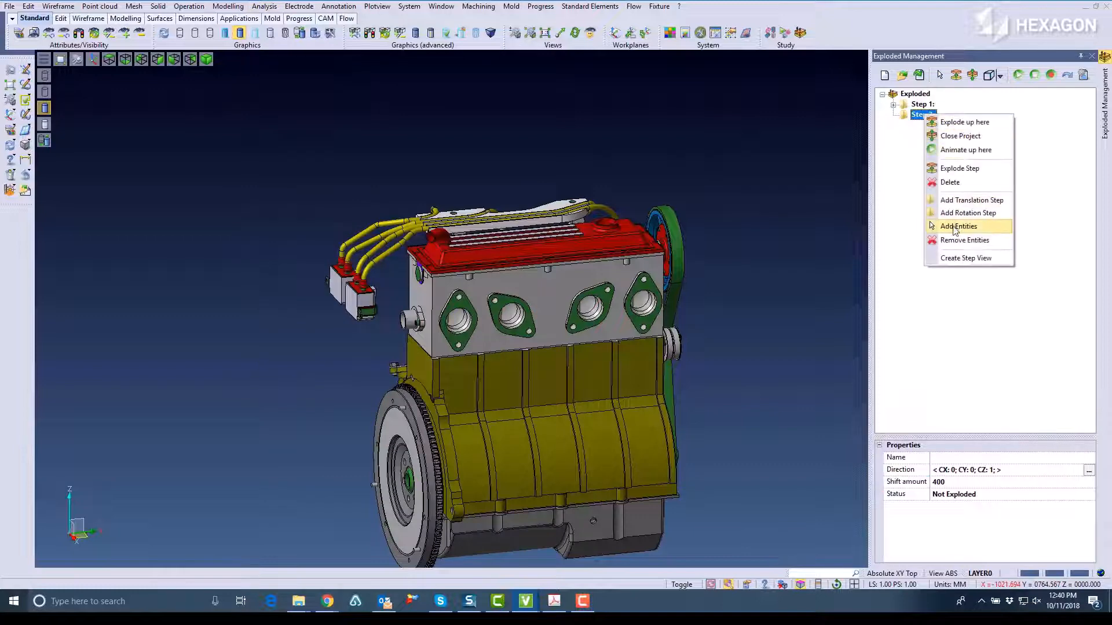
pyautogui.click(956, 227)
pyautogui.scroll(5, 330, 255)
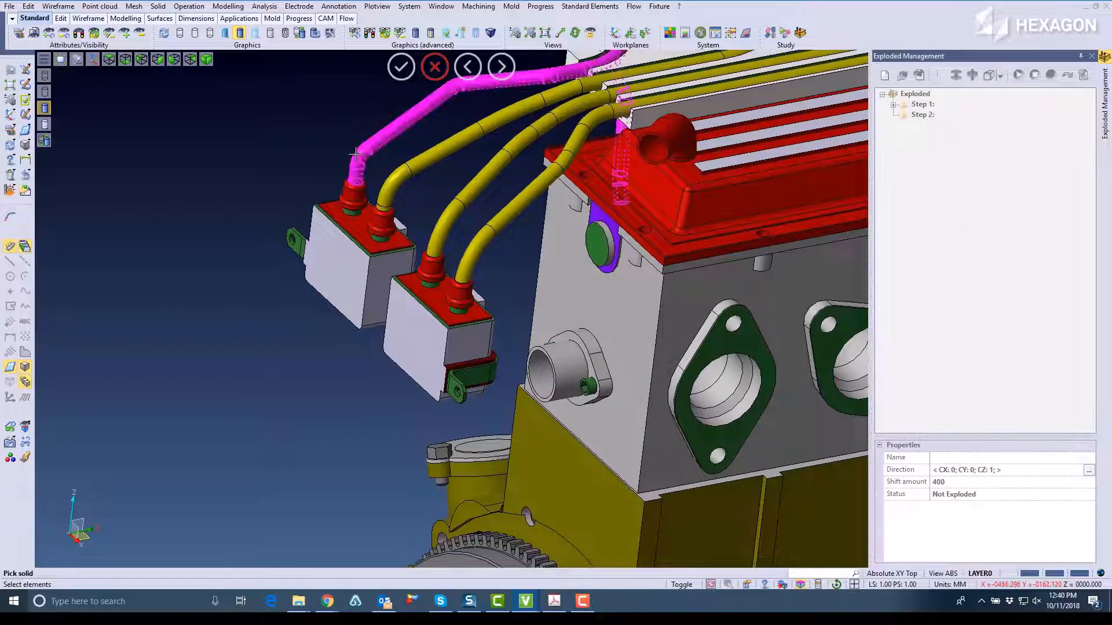
pyautogui.click(357, 156)
pyautogui.click(394, 173)
pyautogui.click(441, 198)
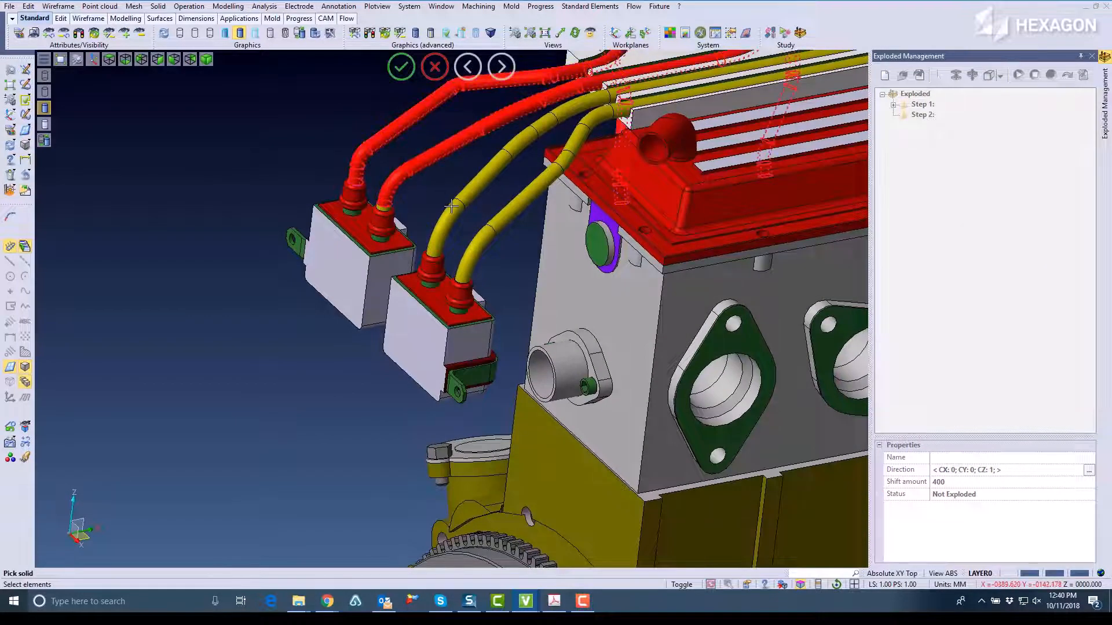
pyautogui.click(476, 229)
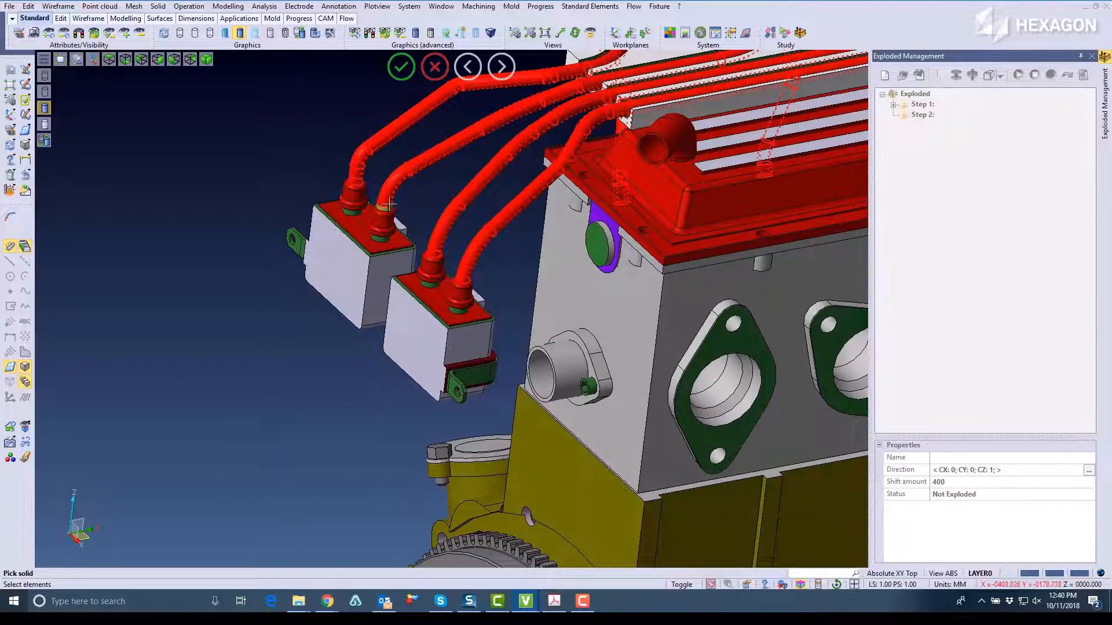
# Include the red cable boots on the ignition coils in the selection and confirm the entities for Step 2.
pyautogui.scroll(3, 374, 206)
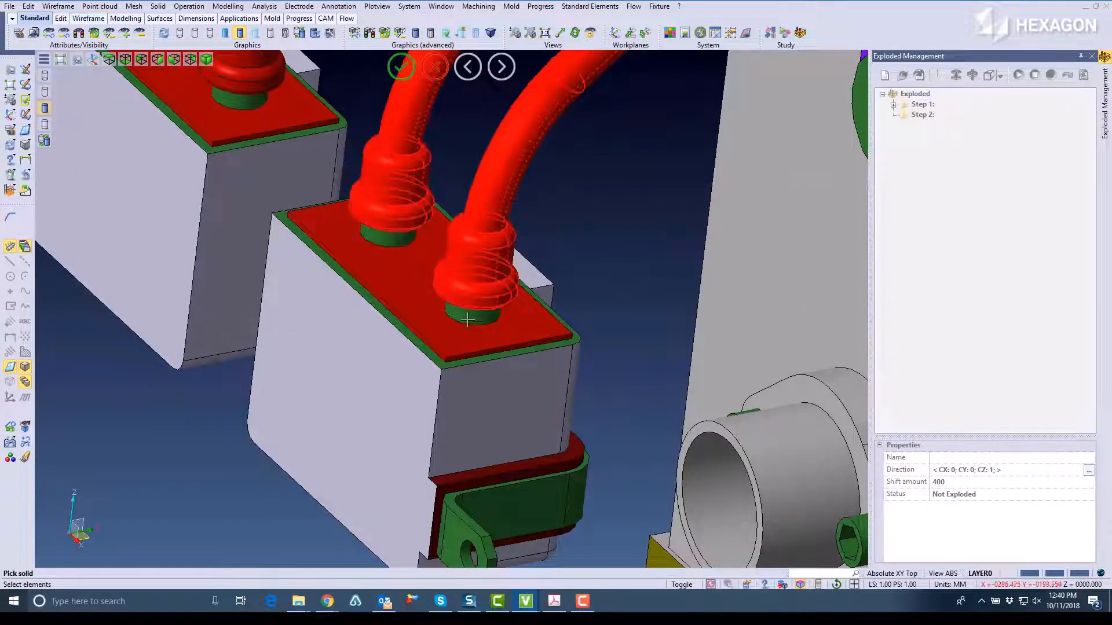
pyautogui.click(25, 459)
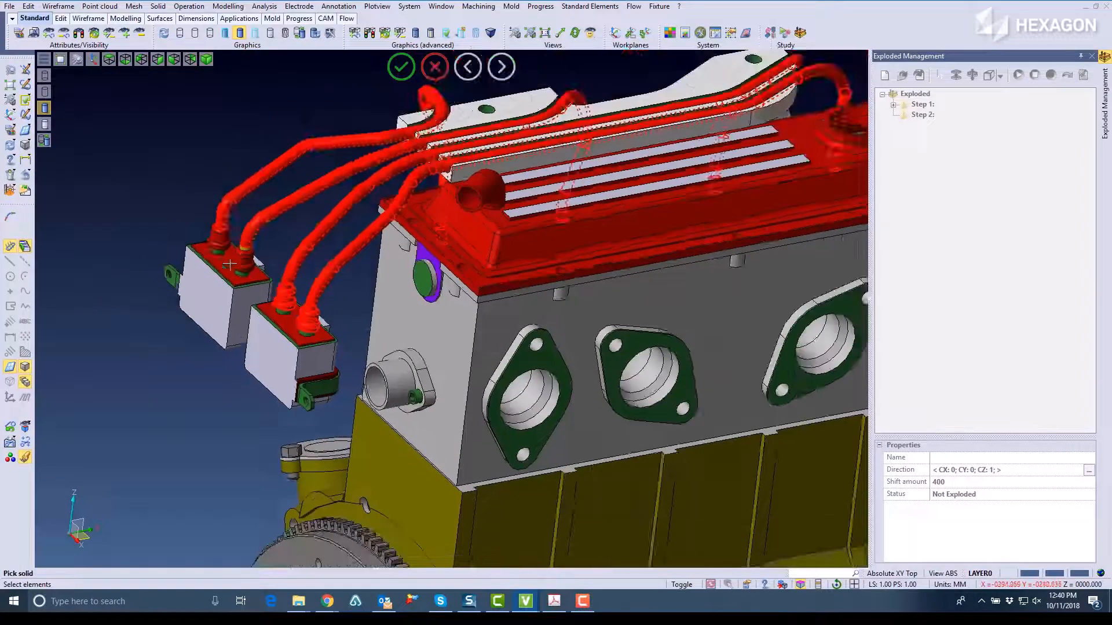
pyautogui.scroll(5, 245, 241)
pyautogui.click(241, 252)
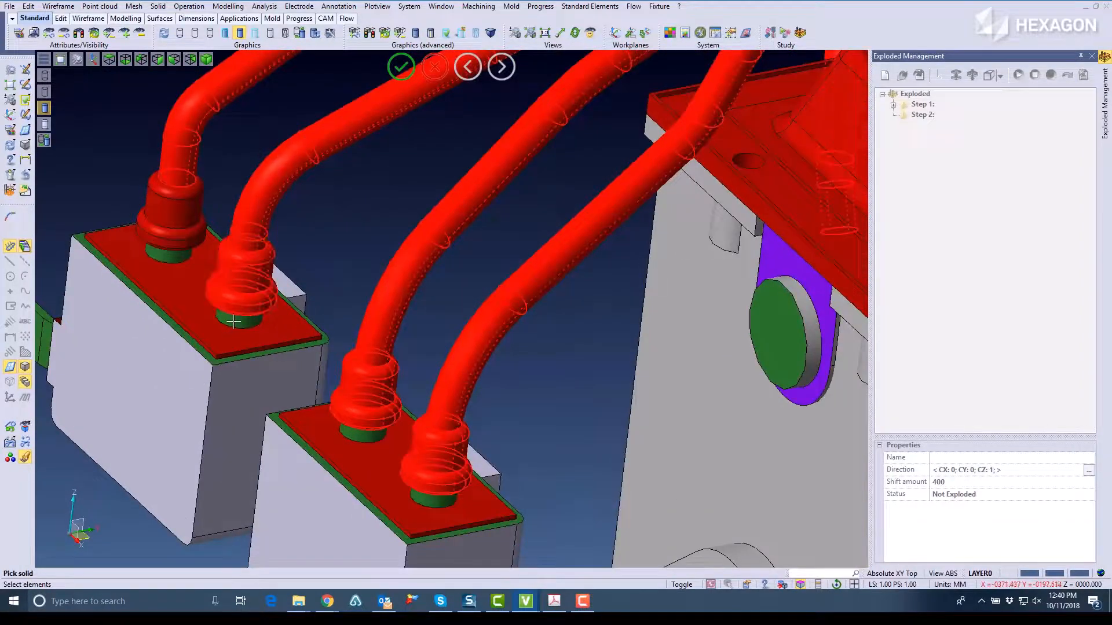
pyautogui.middleClick(353, 248)
pyautogui.scroll(-5, 353, 248)
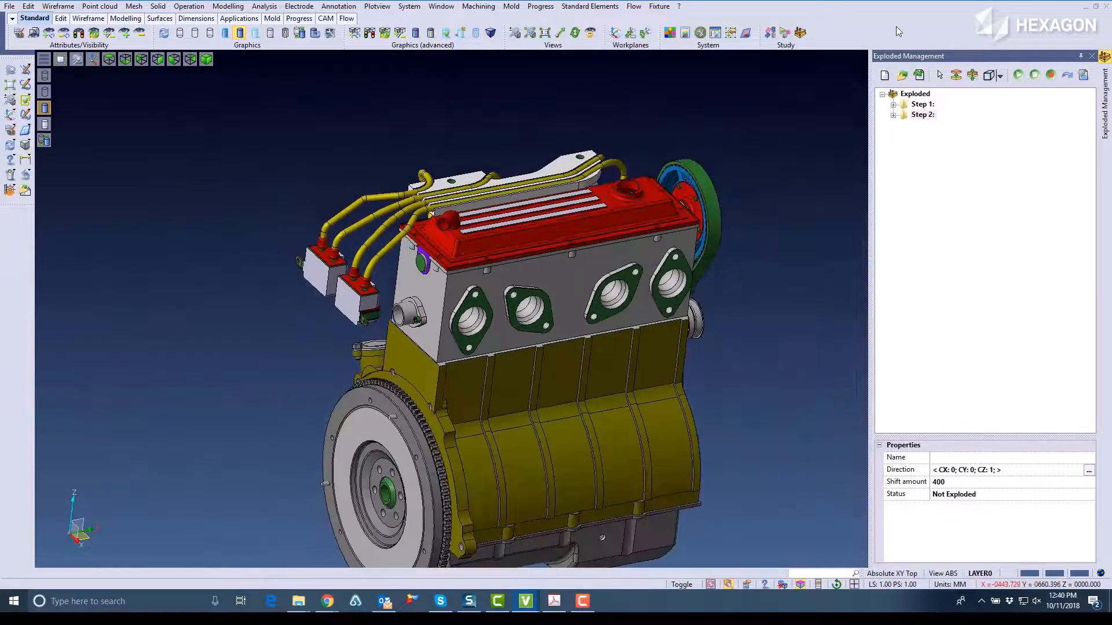
# Explode the assembly to lift the ignition cables off the engine.
pyautogui.click(956, 75)
pyautogui.scroll(-5, 480, 208)
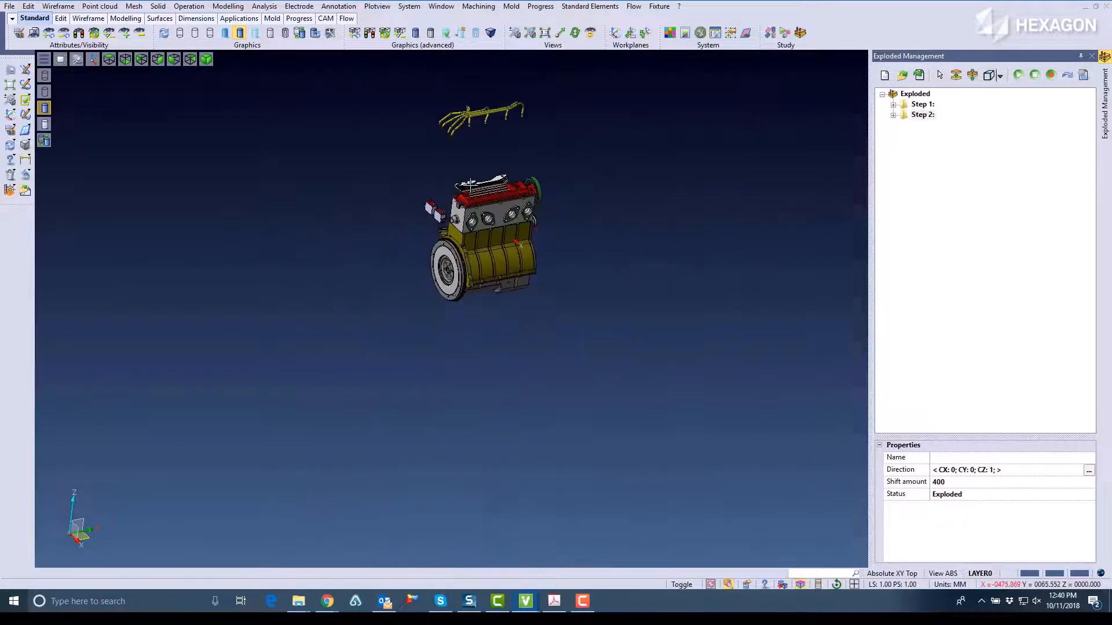
pyautogui.scroll(4, 472, 116)
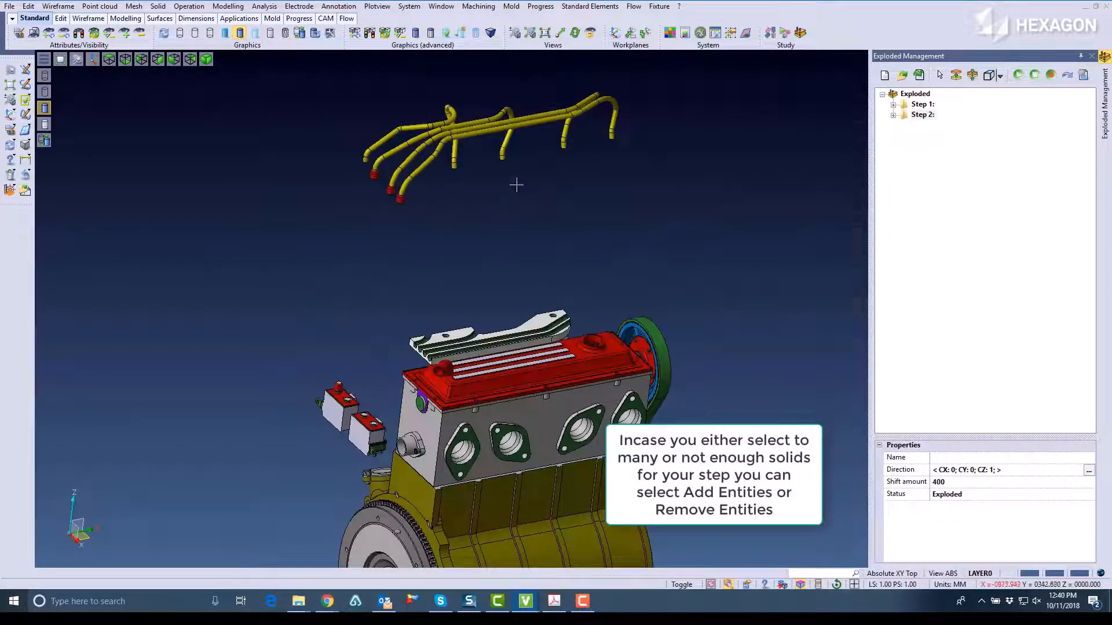
# Add the missed red cable boot on the rear ignition coil to Step 2's entities.
pyautogui.rightClick(921, 118)
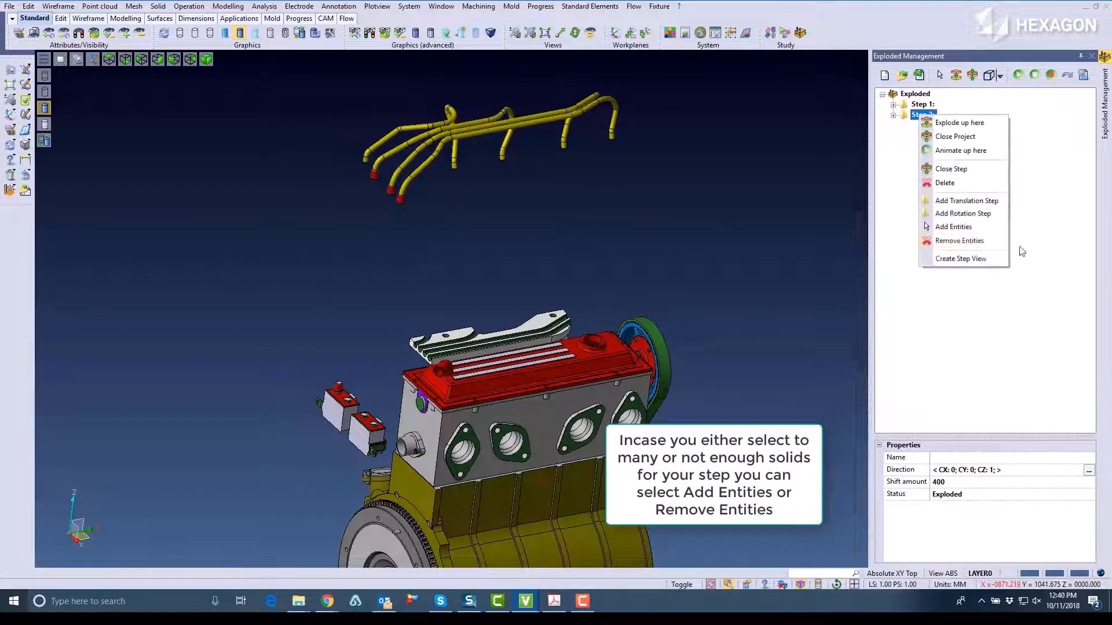
pyautogui.click(953, 227)
pyautogui.scroll(5, 400, 402)
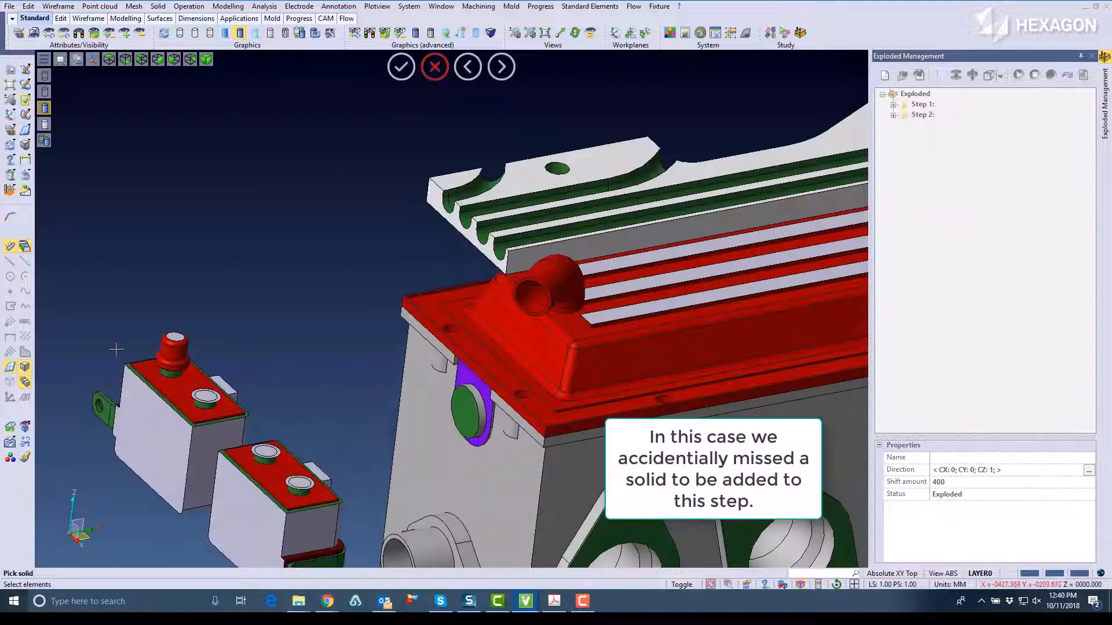
pyautogui.click(173, 348)
pyautogui.scroll(-5, 270, 284)
pyautogui.moveTo(270, 97)
pyautogui.mouseDown(button='middle')
pyautogui.moveTo(293, 76)
pyautogui.moveTo(324, 80)
pyautogui.moveTo(262, 89)
pyautogui.mouseUp(button='middle')
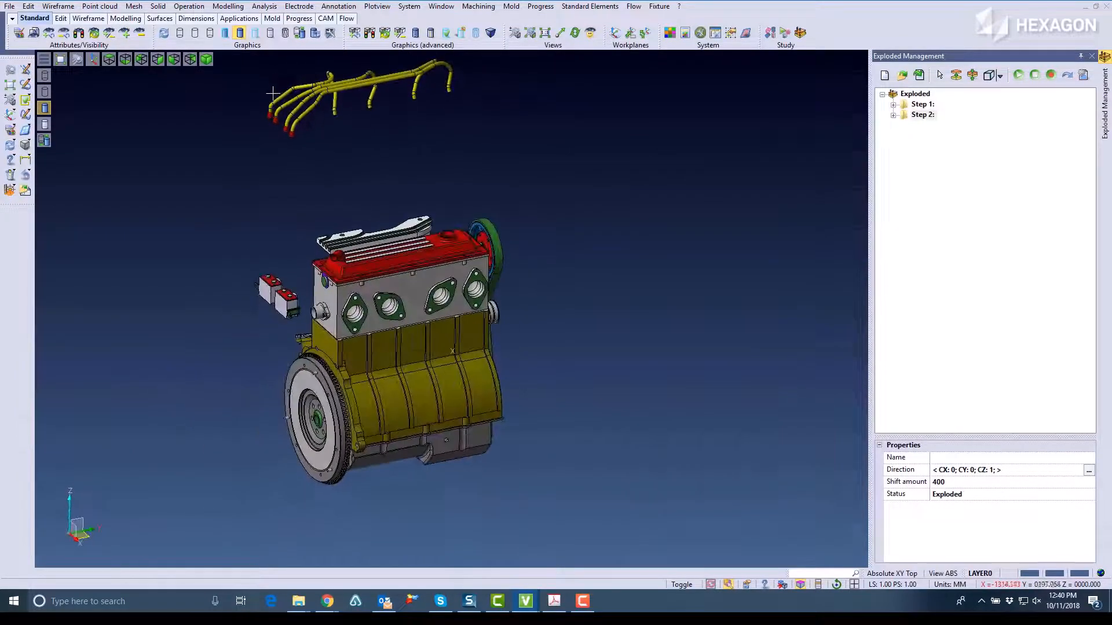
# Add a third translation step to the Exploded project with a shift amount of 350.
pyautogui.scroll(2, 293, 84)
pyautogui.scroll(2, 325, 113)
pyautogui.scroll(-4, 422, 179)
pyautogui.moveTo(498, 268); pyautogui.dragTo(528, 287, button='middle')
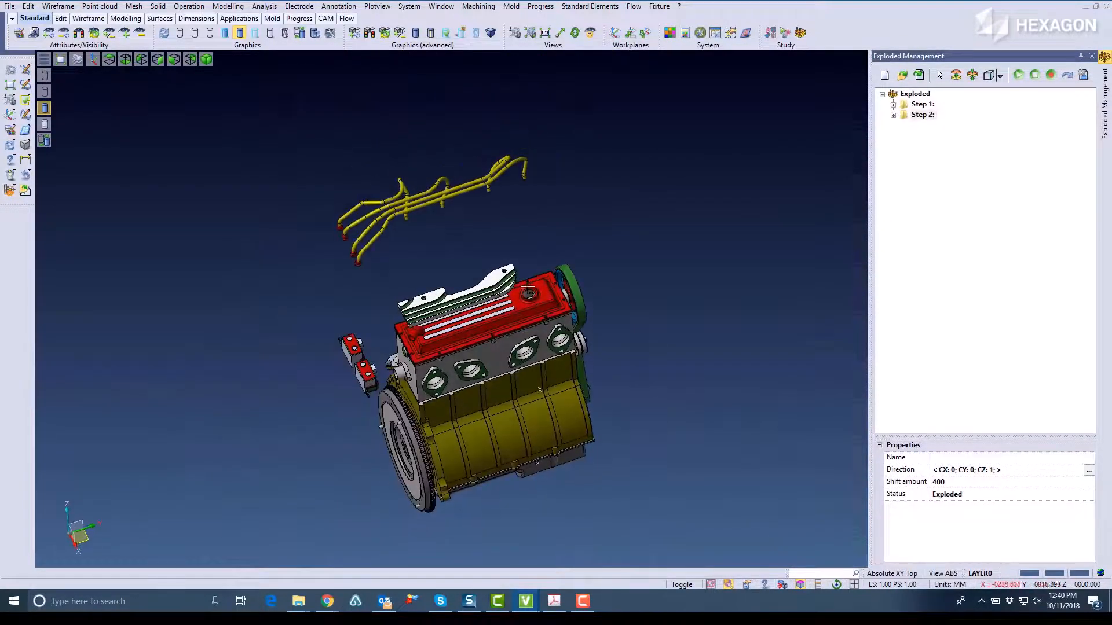
pyautogui.rightClick(922, 94)
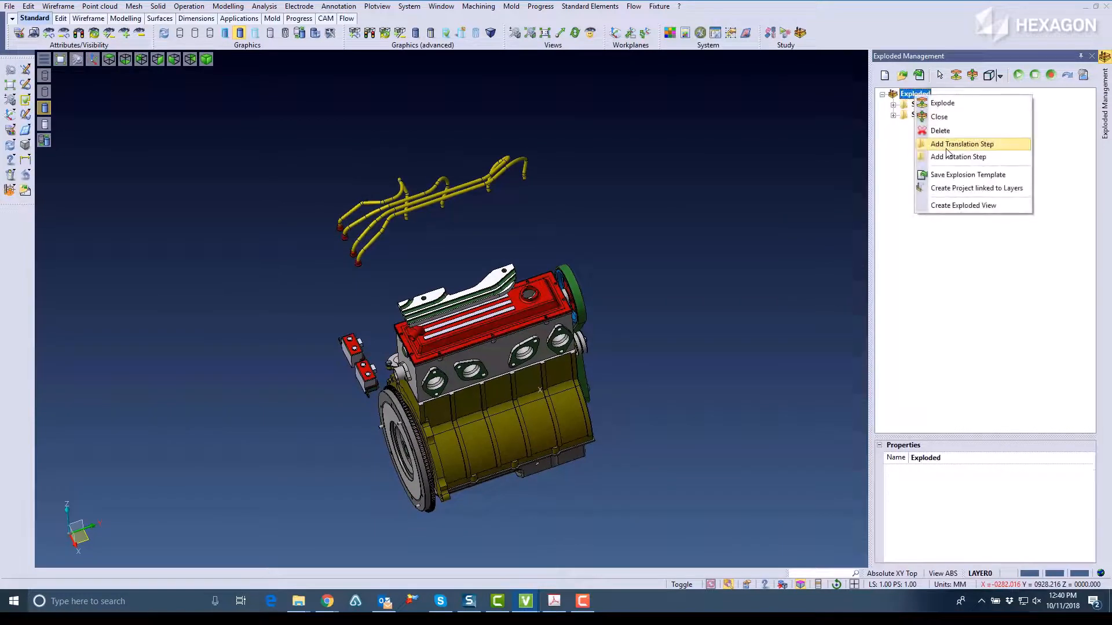
pyautogui.click(947, 148)
pyautogui.click(945, 484)
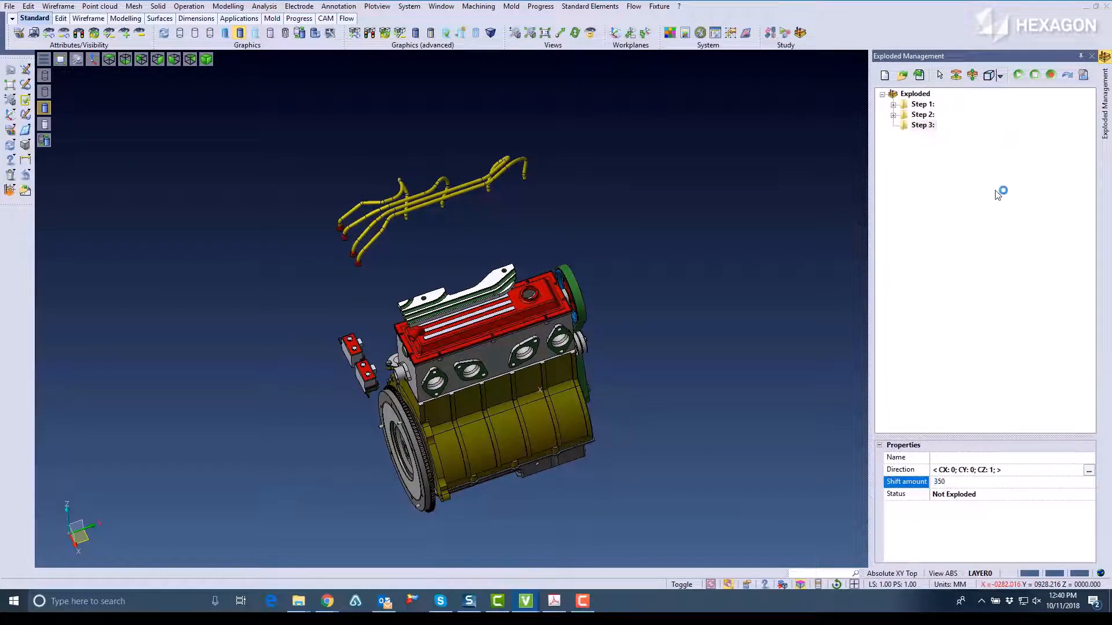
# Start adding entities to Step 3 and select the red valve cover with its cable bracket.
pyautogui.rightClick(922, 124)
pyautogui.click(933, 238)
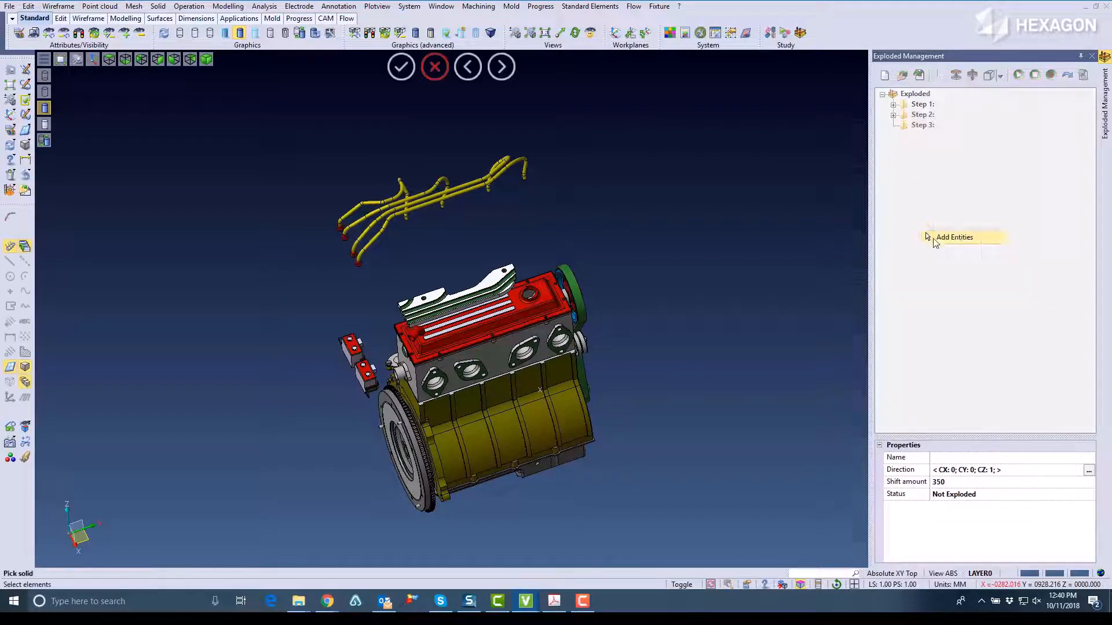
pyautogui.scroll(5, 485, 305)
pyautogui.click(543, 347)
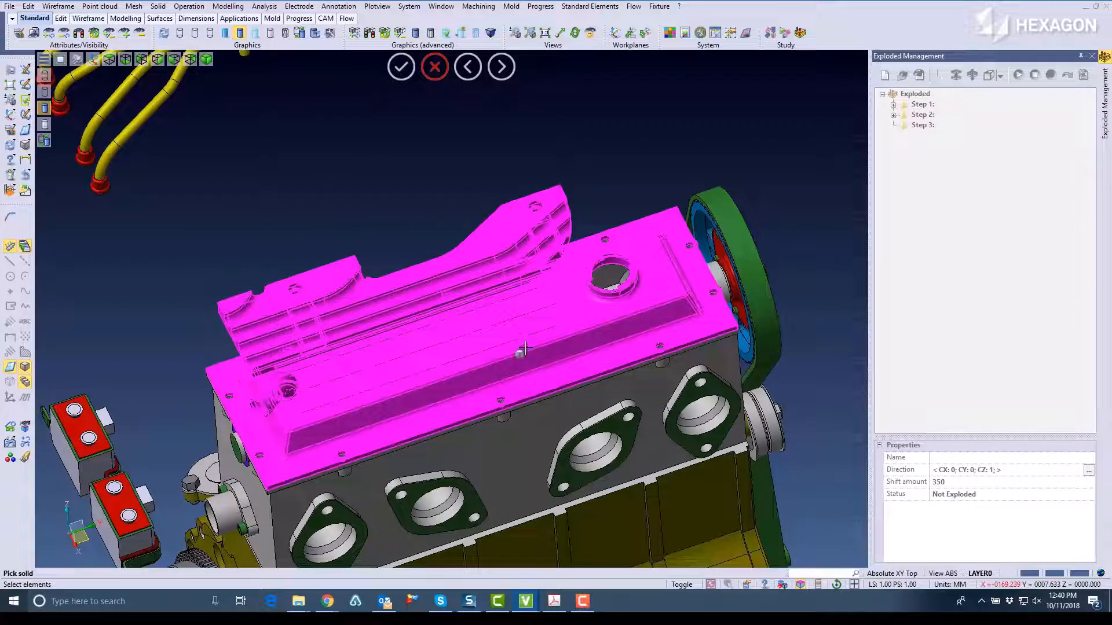
pyautogui.click(523, 347)
pyautogui.scroll(-5, 142, 415)
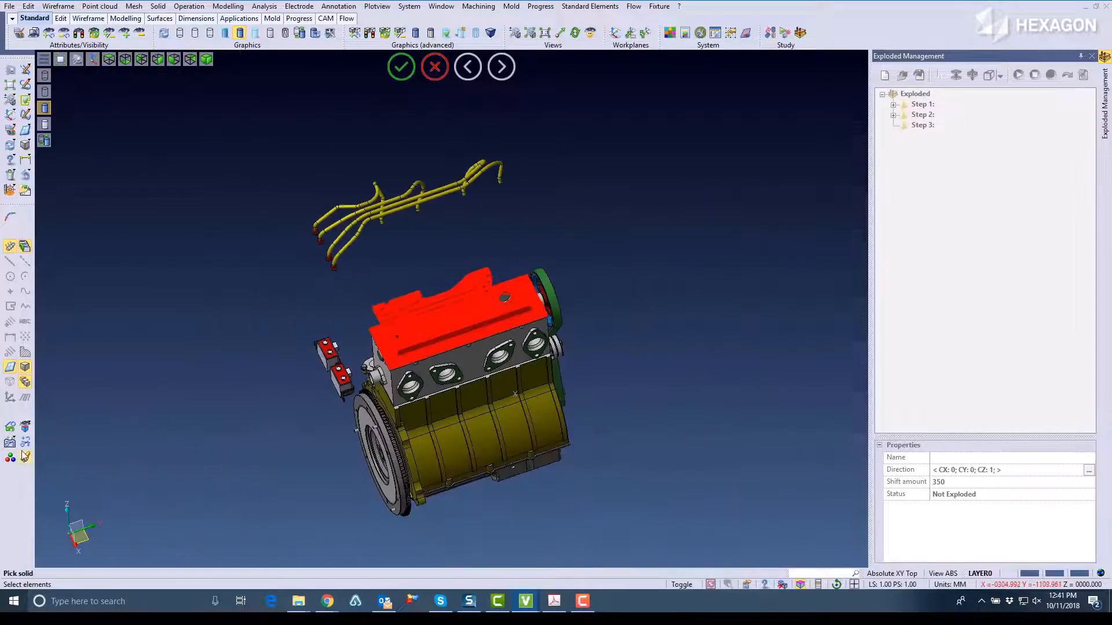
# Include the two ignition coils in Step 3's entities and explode the assembly.
pyautogui.click(25, 457)
pyautogui.moveTo(300, 327); pyautogui.dragTo(364, 412)
pyautogui.rightClick(273, 286)
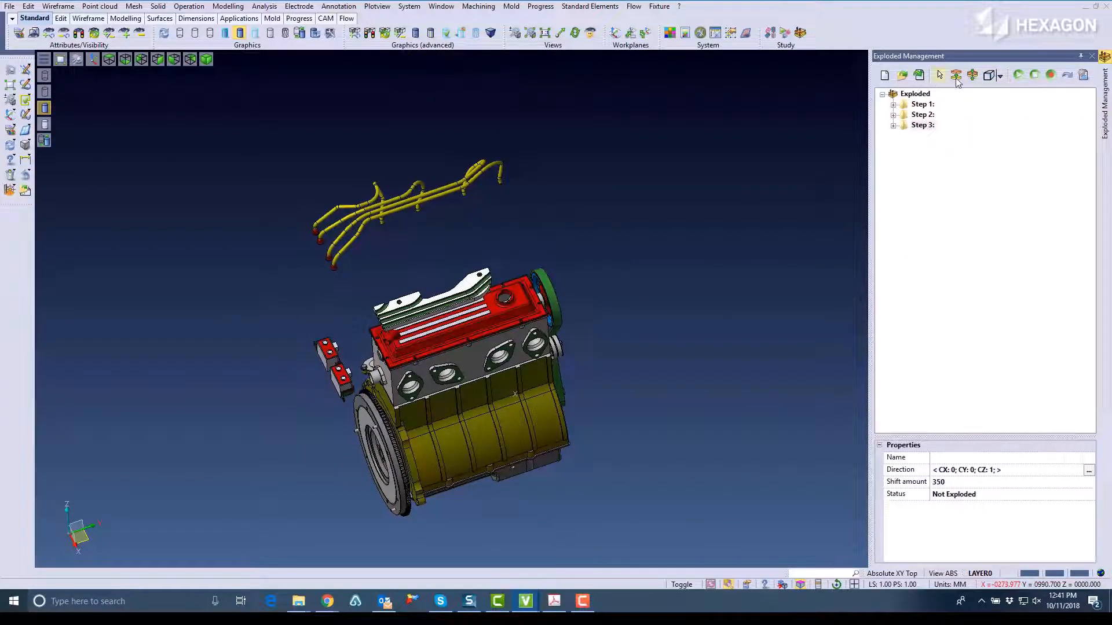
pyautogui.click(956, 78)
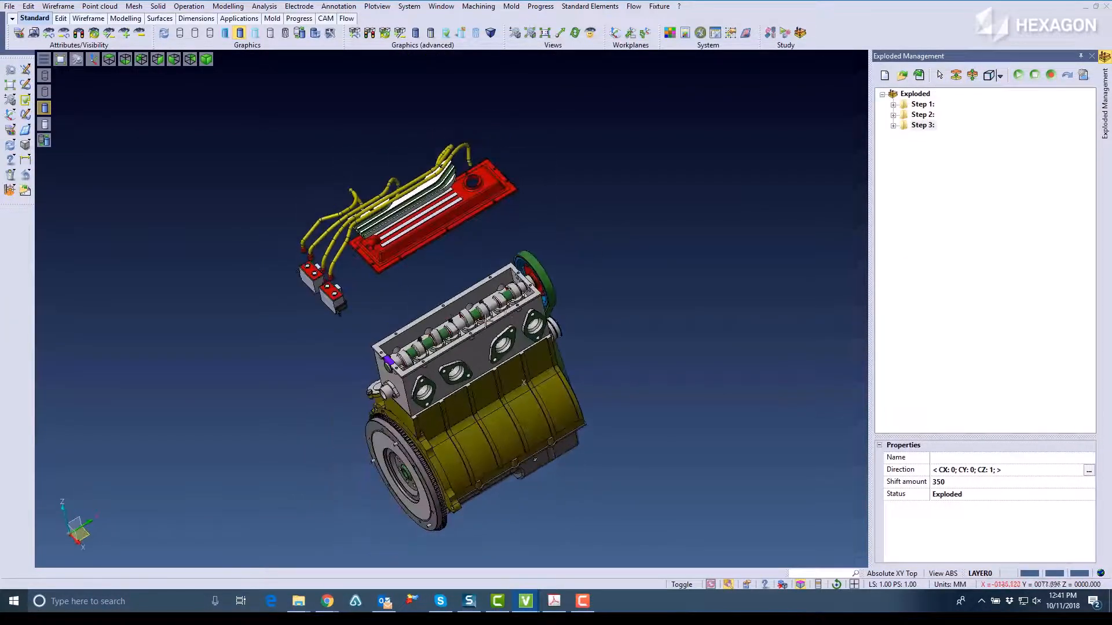
# Add a fourth translation step to the Exploded project.
pyautogui.scroll(5, 485, 321)
pyautogui.moveTo(485, 265); pyautogui.dragTo(408, 249, button='middle')
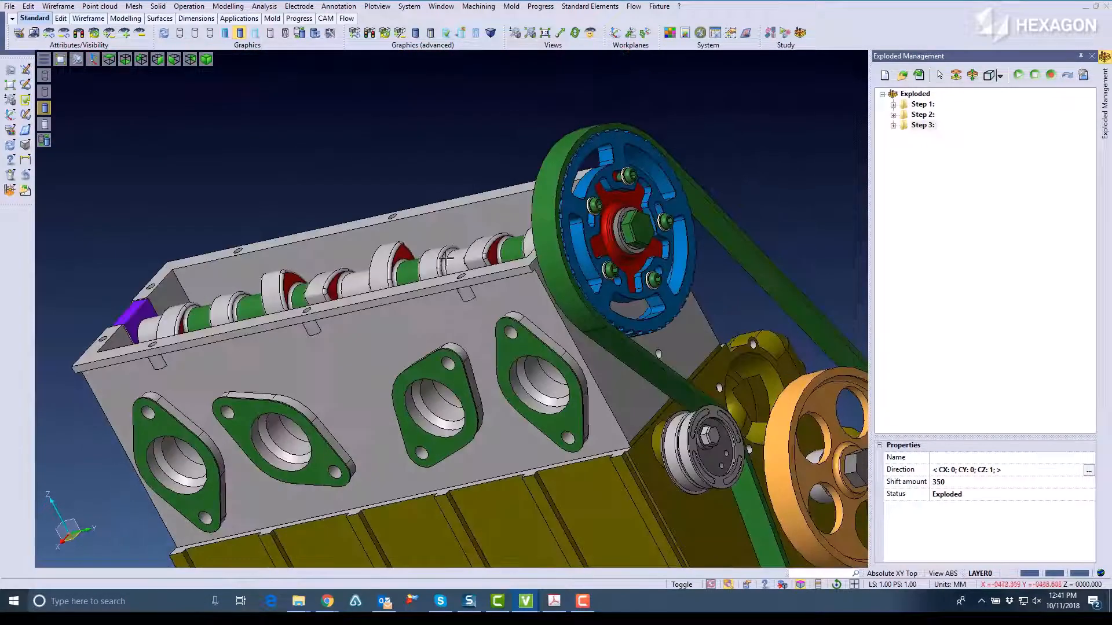
pyautogui.scroll(-5, 408, 249)
pyautogui.scroll(3, 553, 279)
pyautogui.moveTo(553, 279); pyautogui.dragTo(509, 258, button='middle')
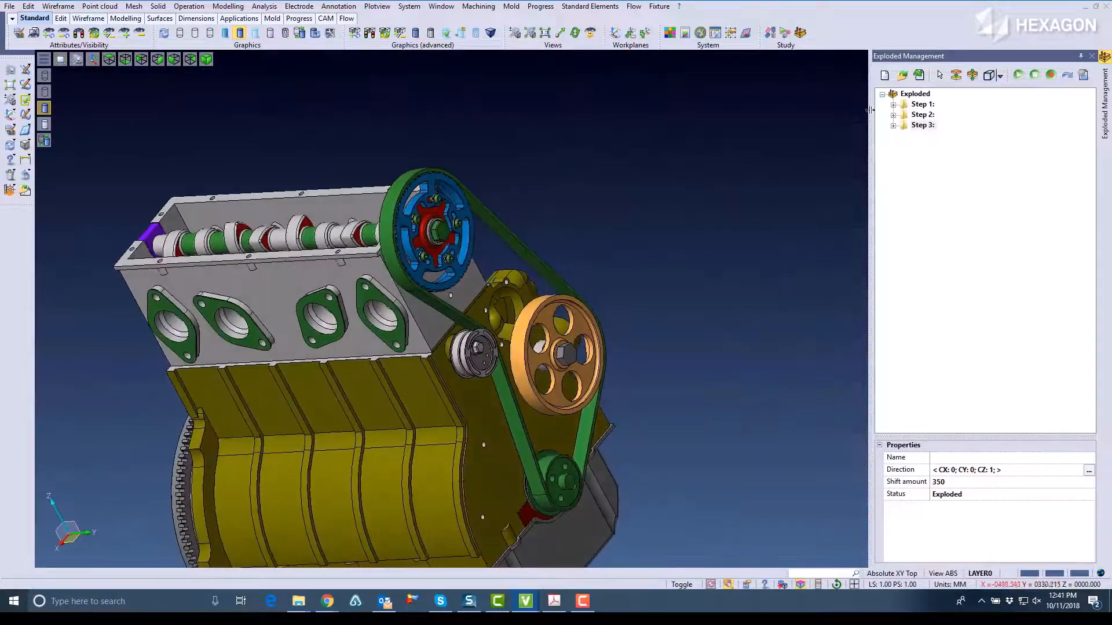
pyautogui.rightClick(917, 93)
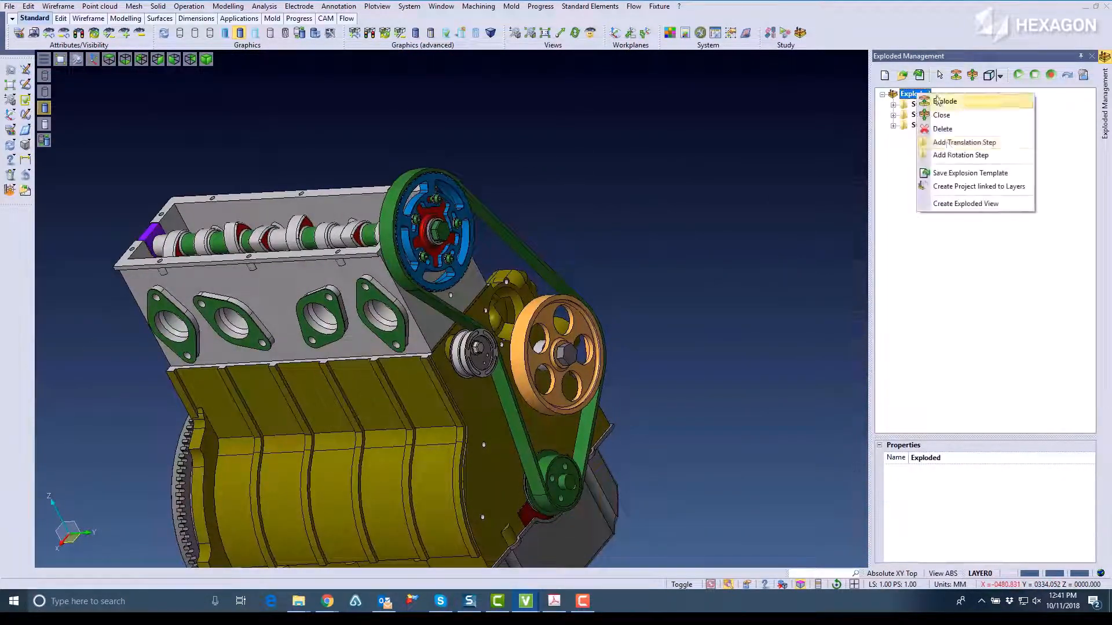
pyautogui.click(961, 142)
# Add the five small bolts on the blue camshaft pulley to Step 4's entities.
pyautogui.rightClick(920, 136)
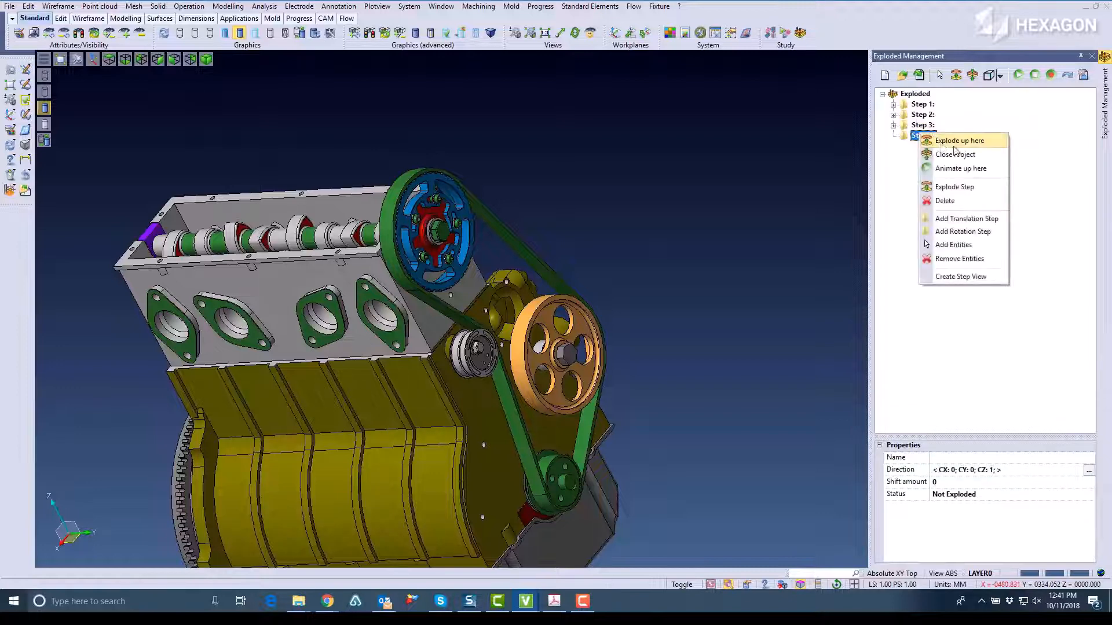
pyautogui.click(953, 244)
pyautogui.scroll(3, 420, 218)
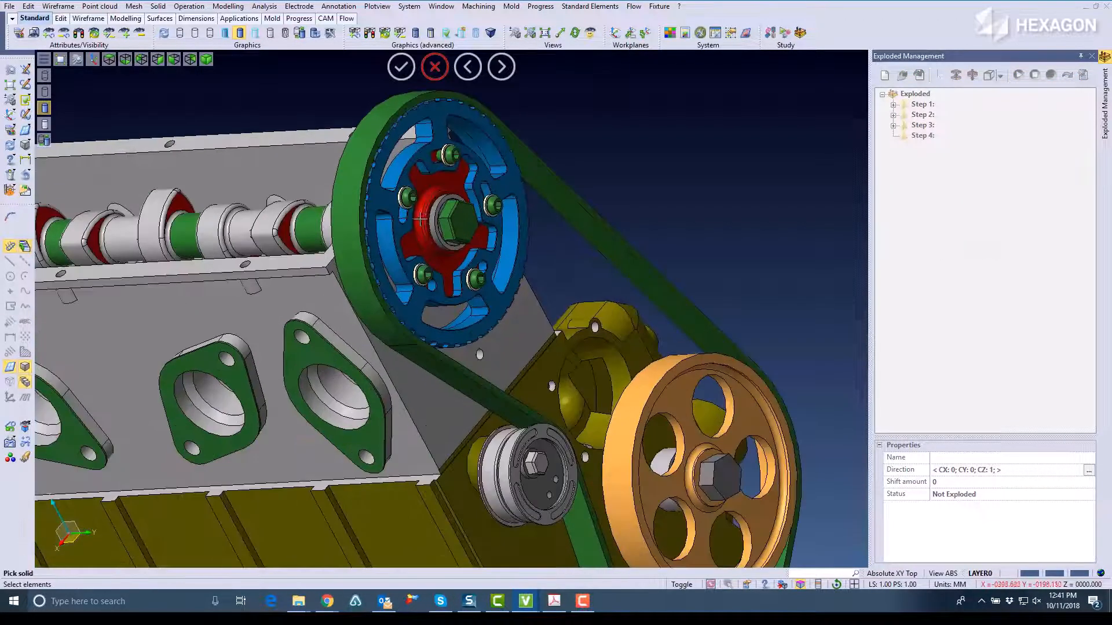
pyautogui.click(409, 198)
pyautogui.click(450, 155)
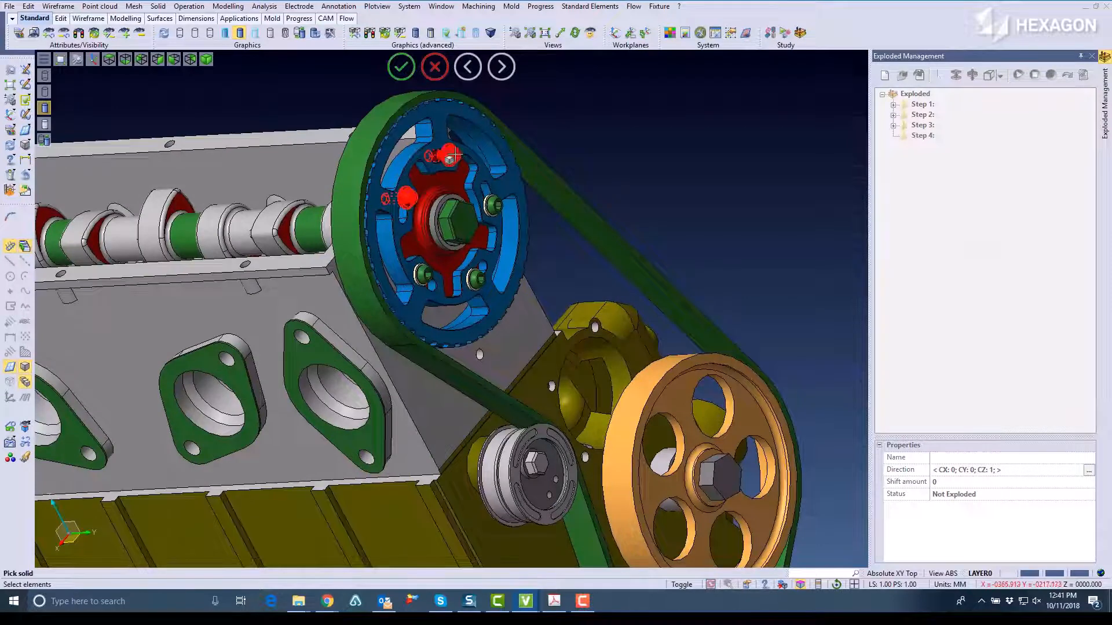
pyautogui.click(495, 204)
pyautogui.click(476, 274)
pyautogui.click(422, 274)
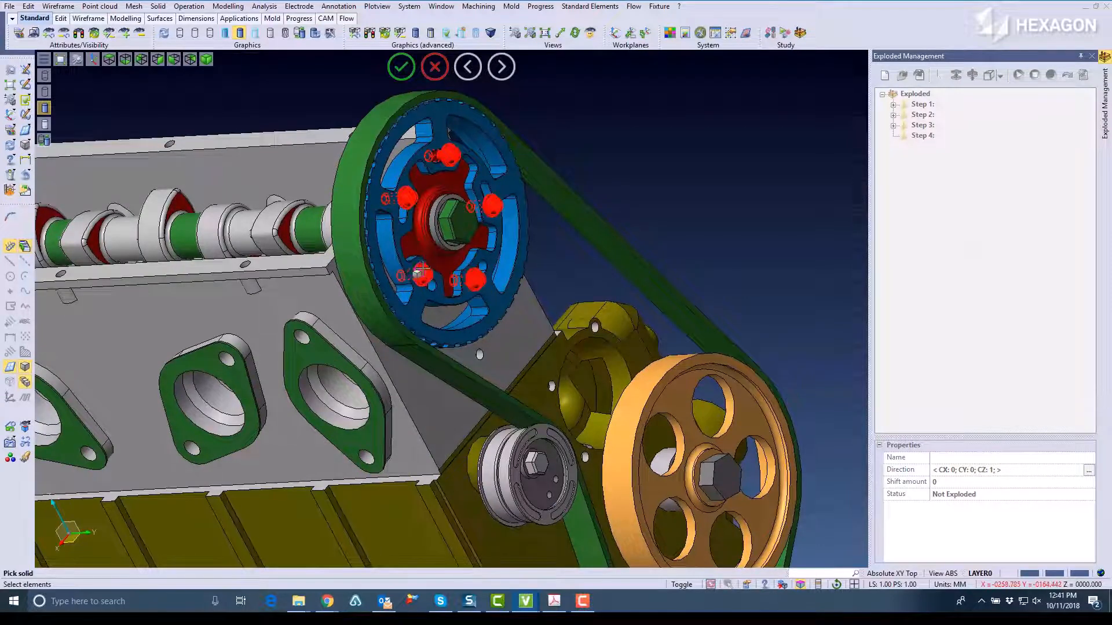
pyautogui.middleClick(698, 198)
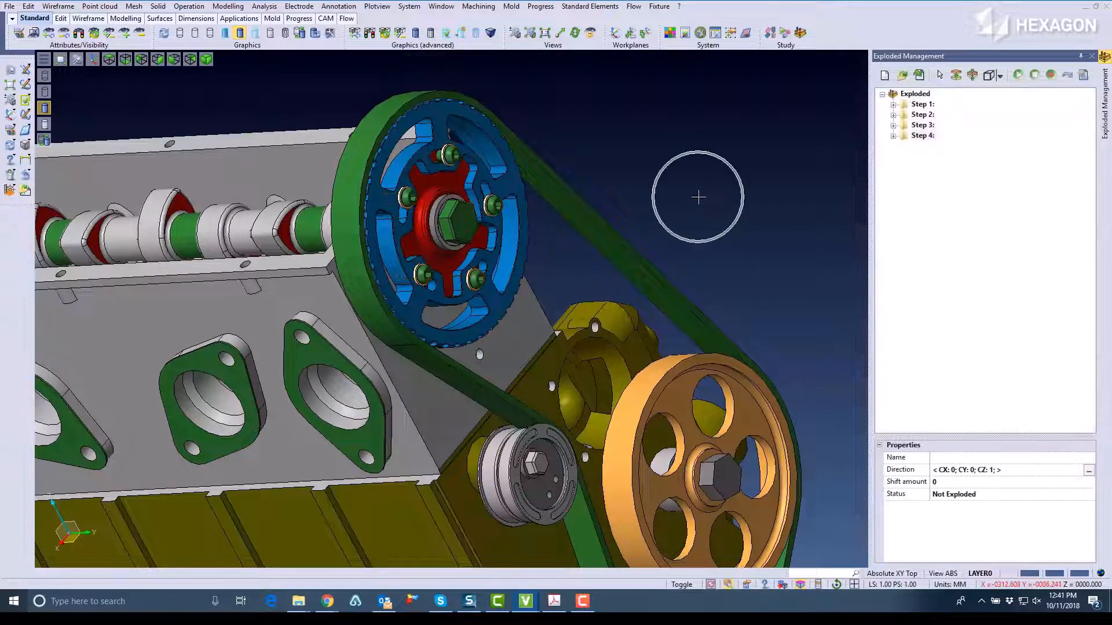
# Set Step 4's direction to positive Y with a shift amount of 300 and explode the assembly.
pyautogui.click(1087, 471)
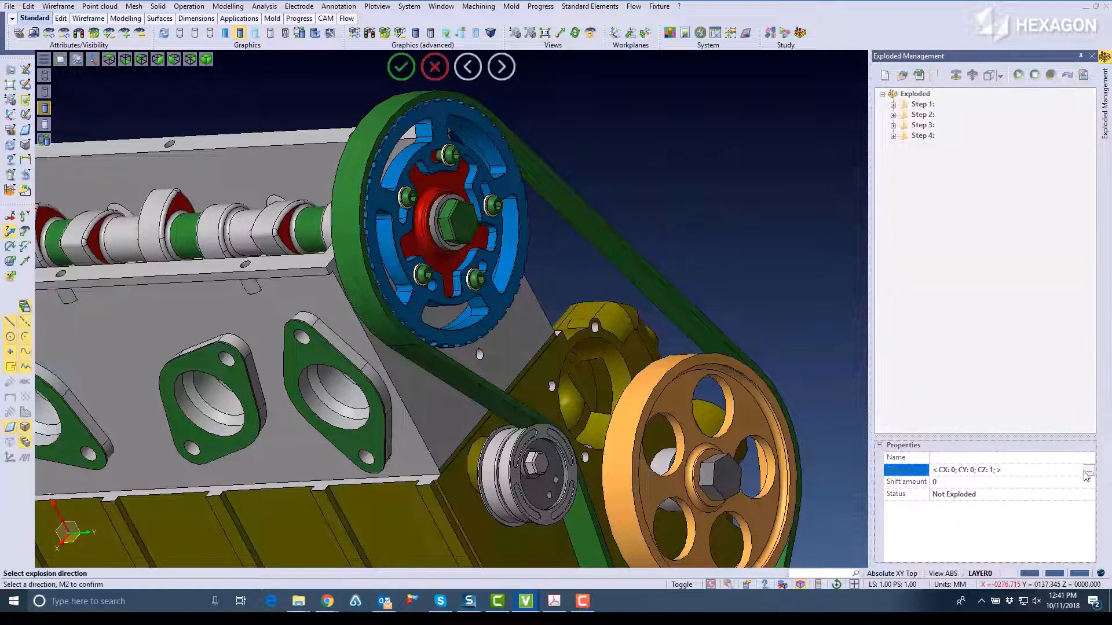
pyautogui.click(590, 153)
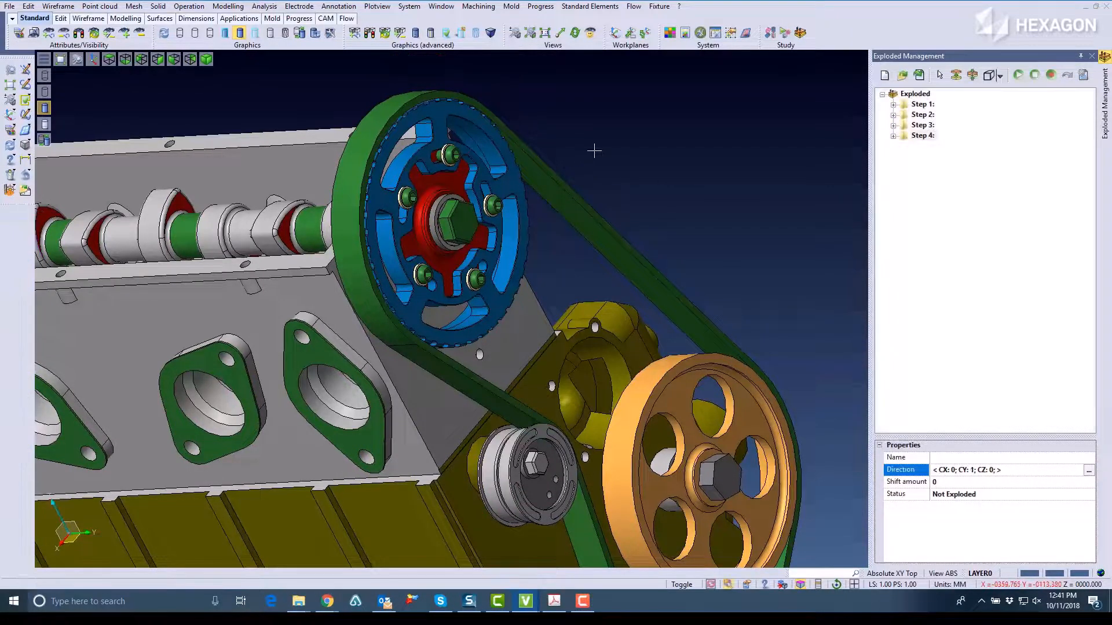
pyautogui.click(951, 484)
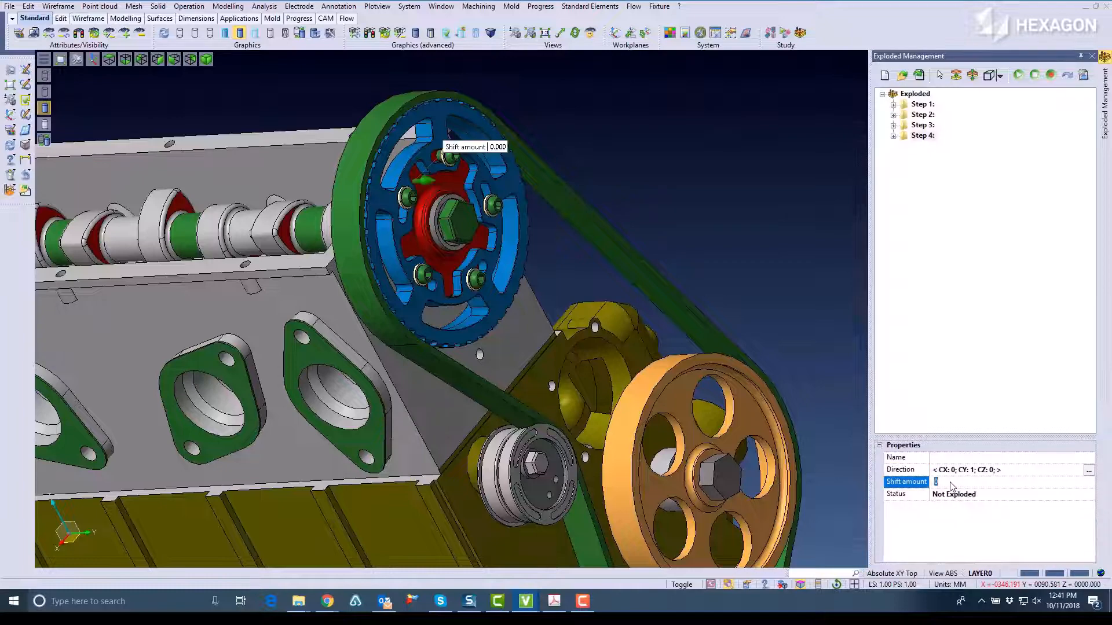
pyautogui.click(933, 135)
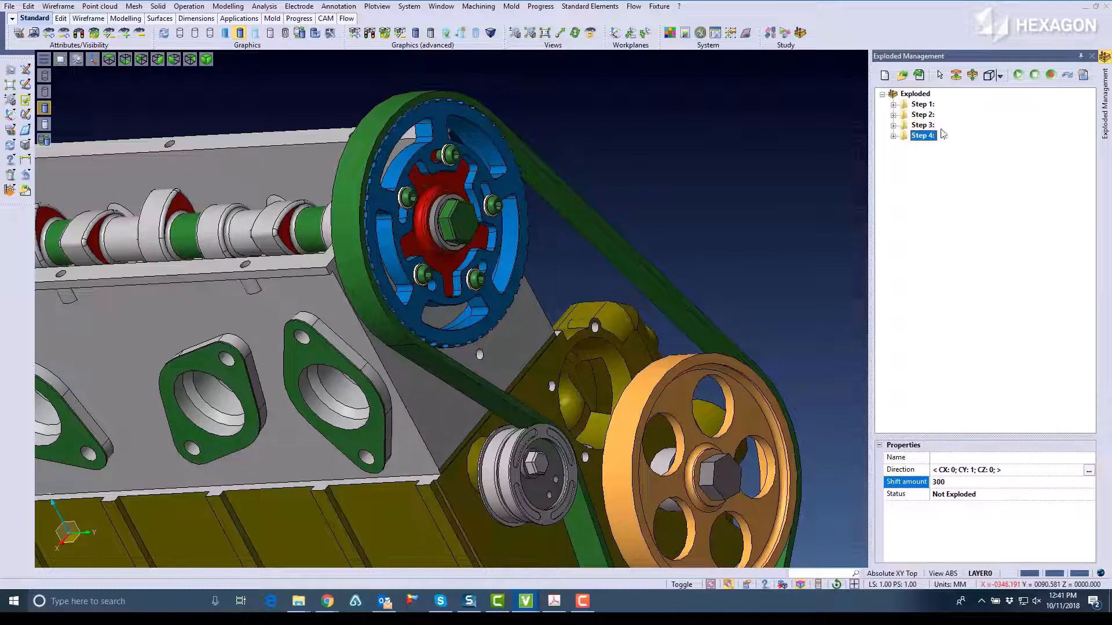
pyautogui.click(955, 77)
pyautogui.scroll(-4, 432, 304)
pyautogui.moveTo(458, 298); pyautogui.dragTo(482, 296, button='middle')
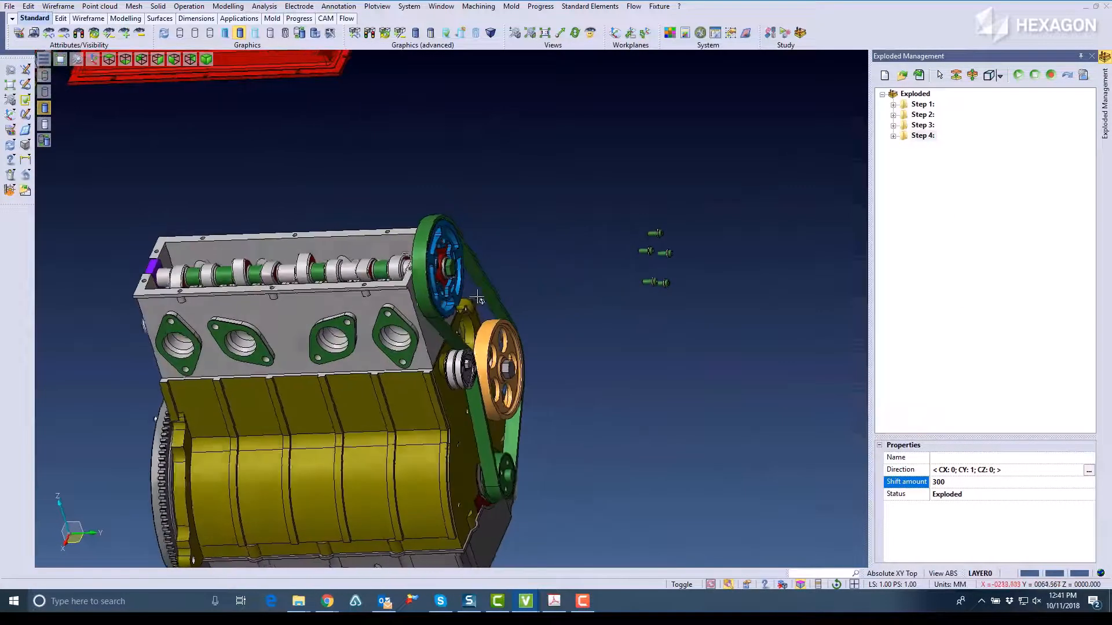
# Add a fifth translation step to the Exploded project and include the green timing belt in its entities.
pyautogui.scroll(2, 482, 296)
pyautogui.click(913, 96)
pyautogui.rightClick(913, 96)
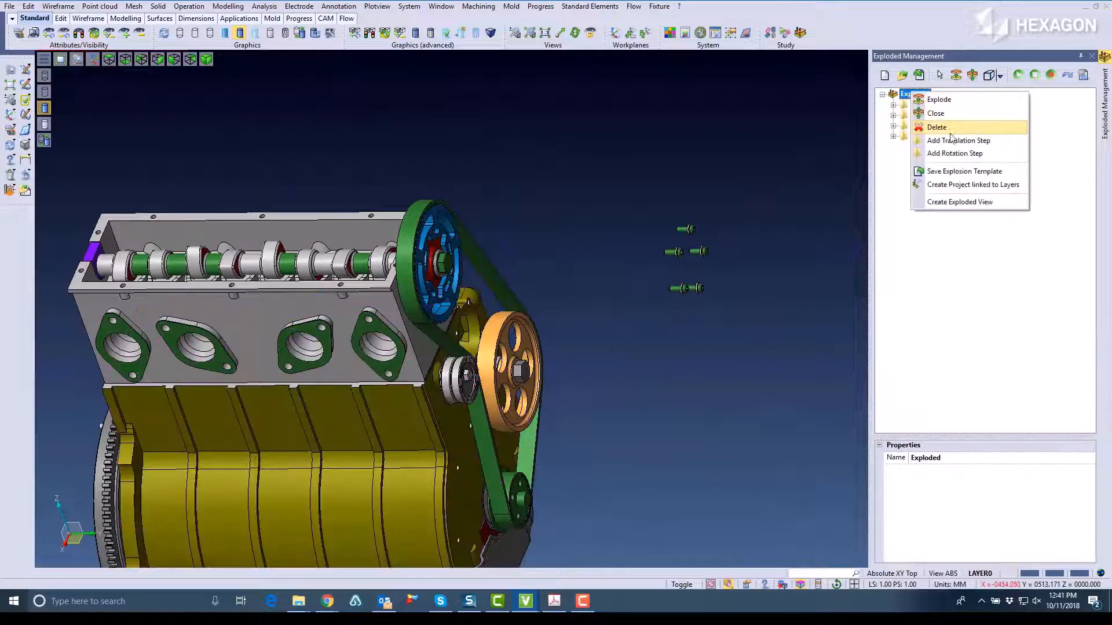
pyautogui.click(956, 141)
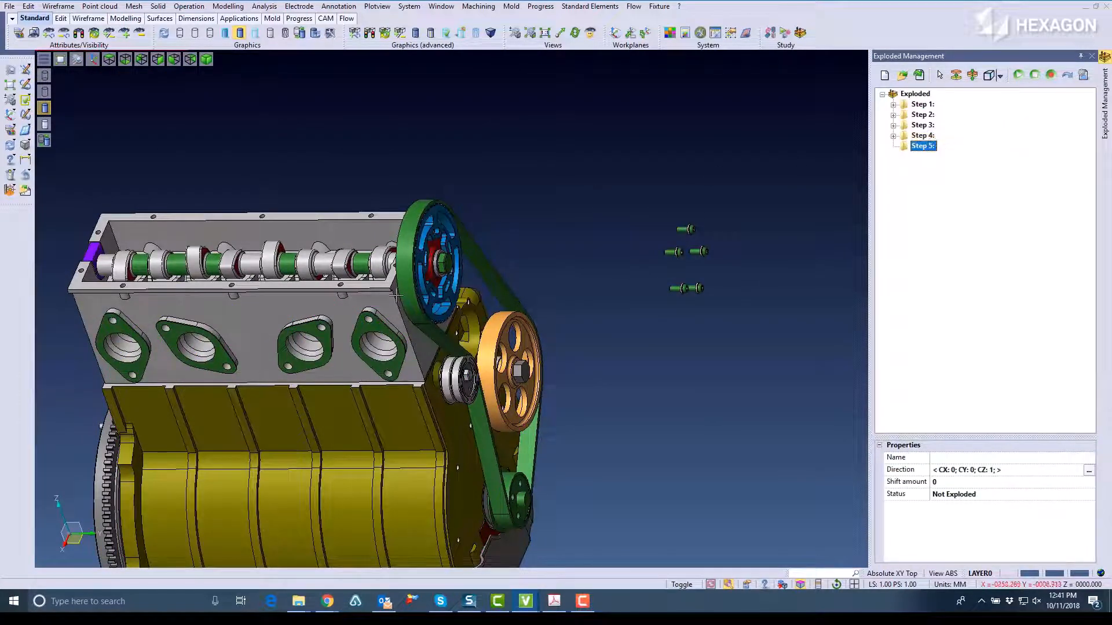
pyautogui.click(413, 325)
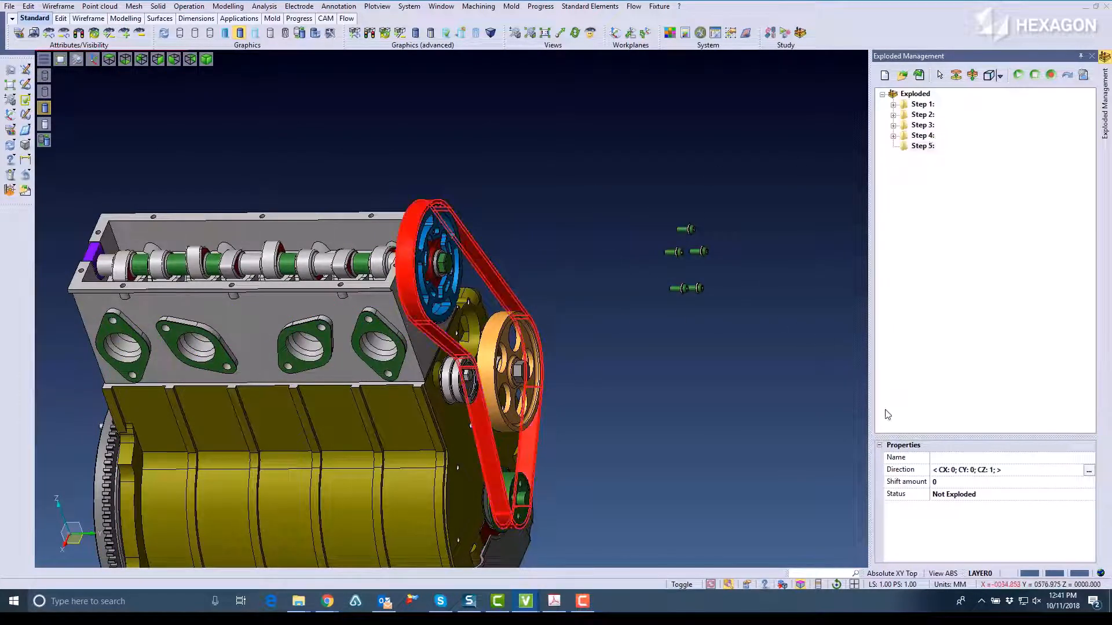
# Set Step 5's direction to positive Y and open its shift amount for editing.
pyautogui.click(1087, 472)
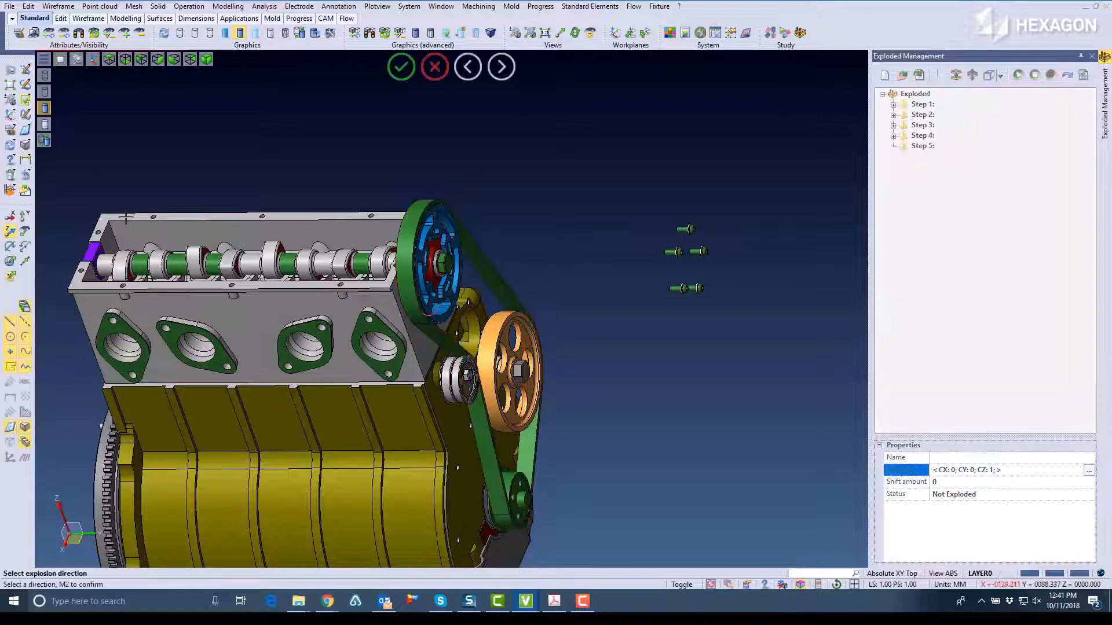
pyautogui.click(28, 218)
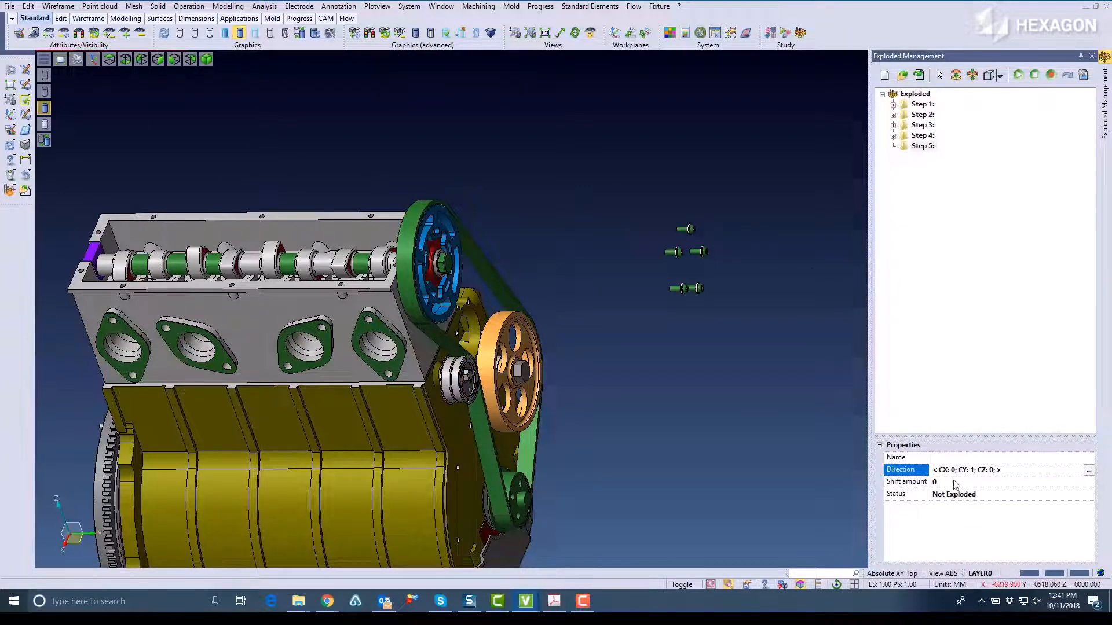
pyautogui.click(955, 483)
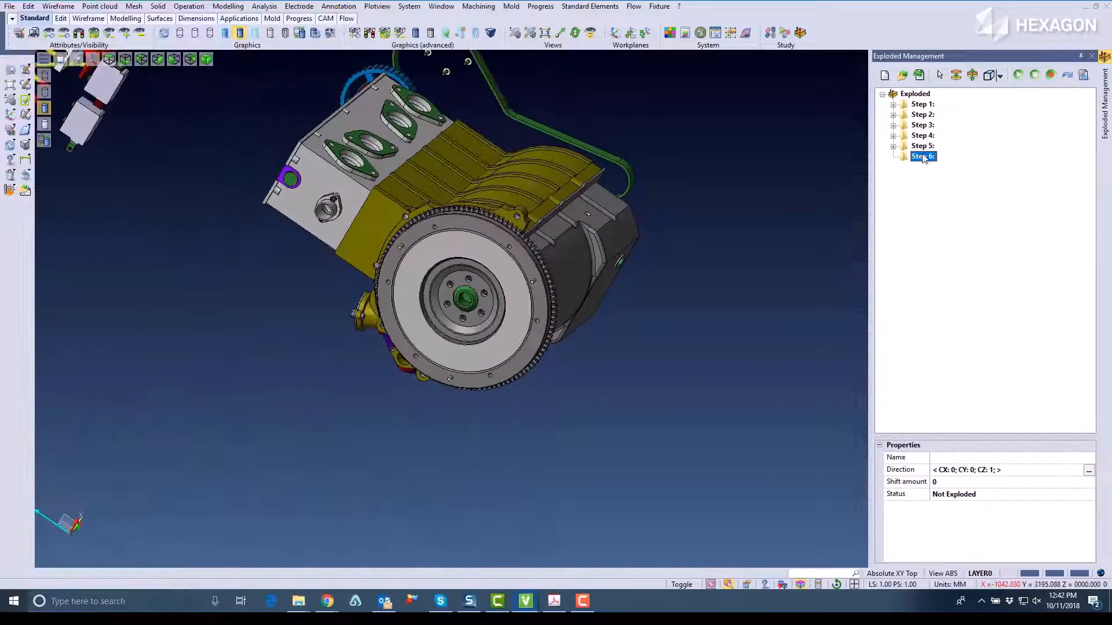
# Add the flywheel at the rear of the engine to Step 6's entities.
pyautogui.rightClick(921, 155)
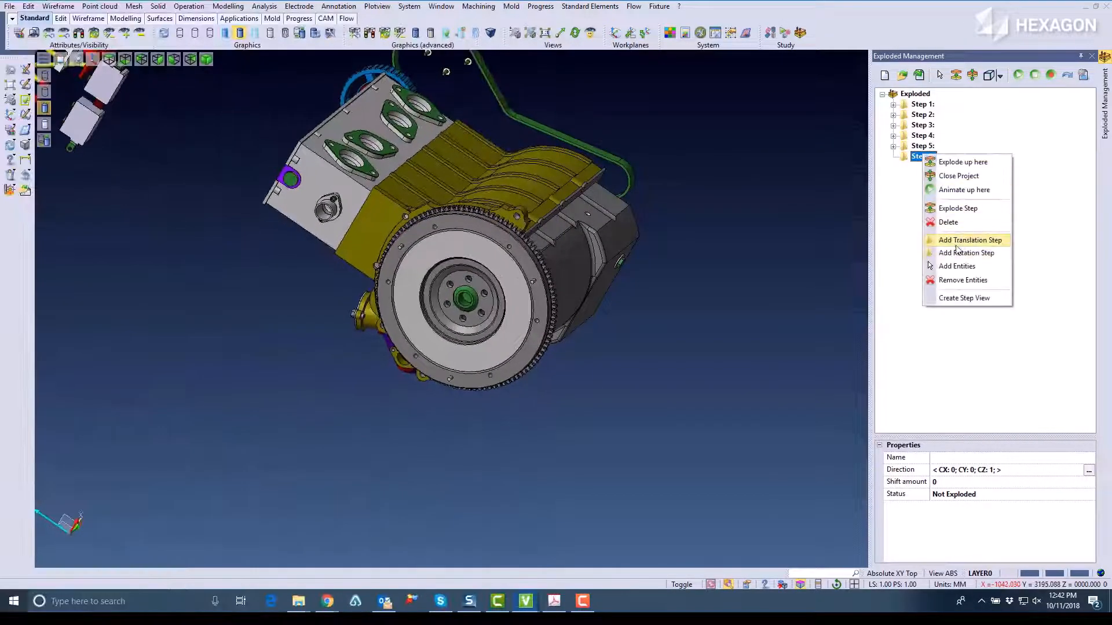
pyautogui.click(956, 266)
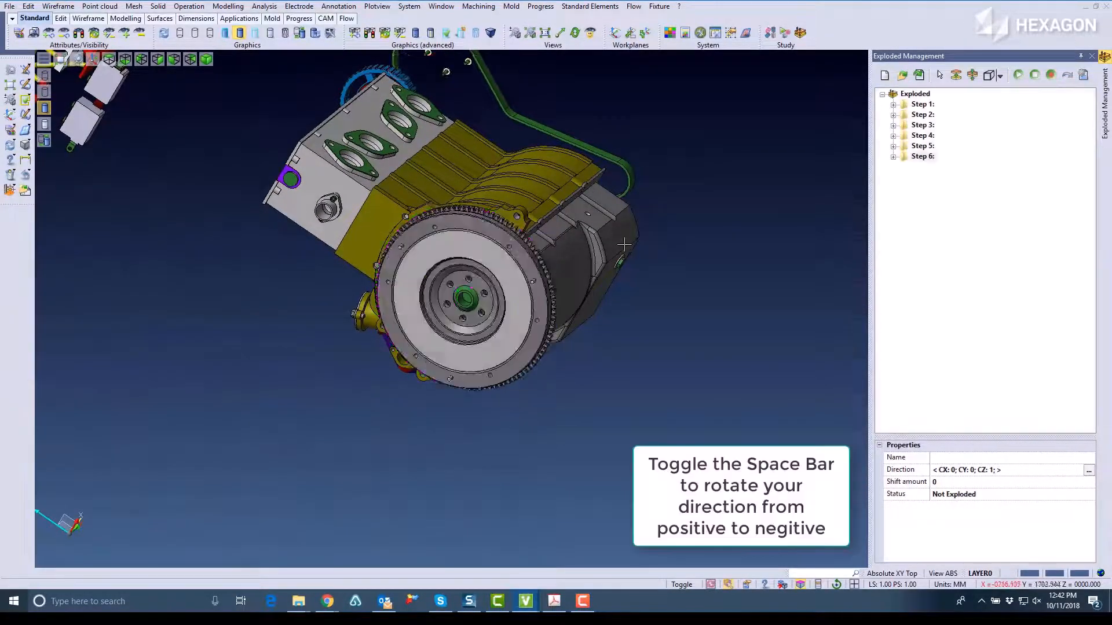
pyautogui.moveTo(624, 244); pyautogui.dragTo(654, 291, button='middle')
# Set Step 6's direction to negative Y with a shift amount of 200 and explode the assembly.
pyautogui.click(1088, 472)
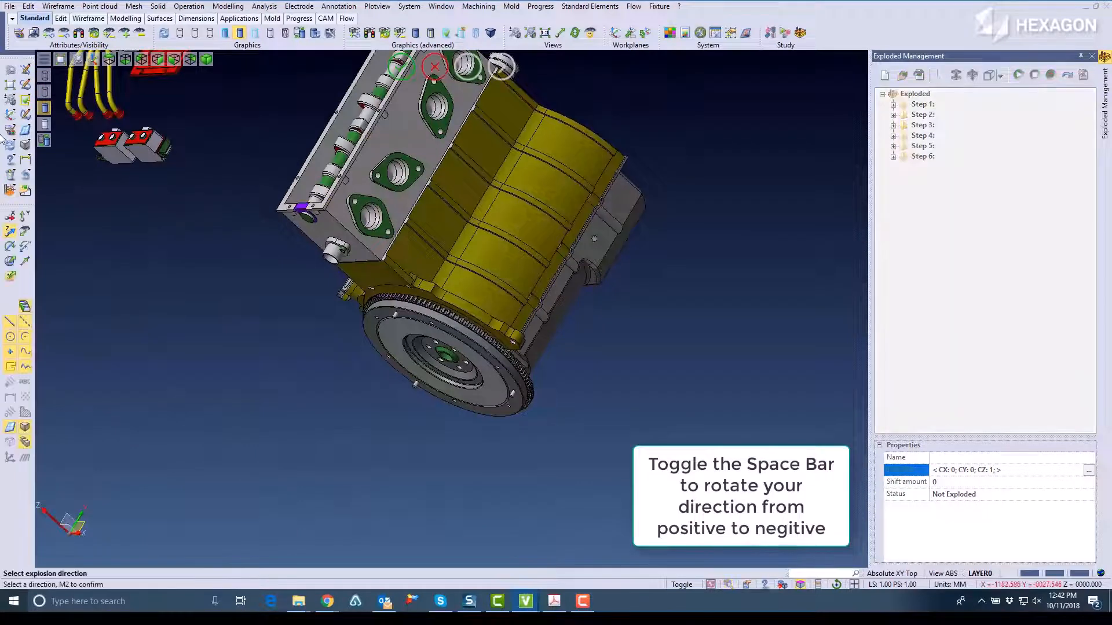
pyautogui.press('space')
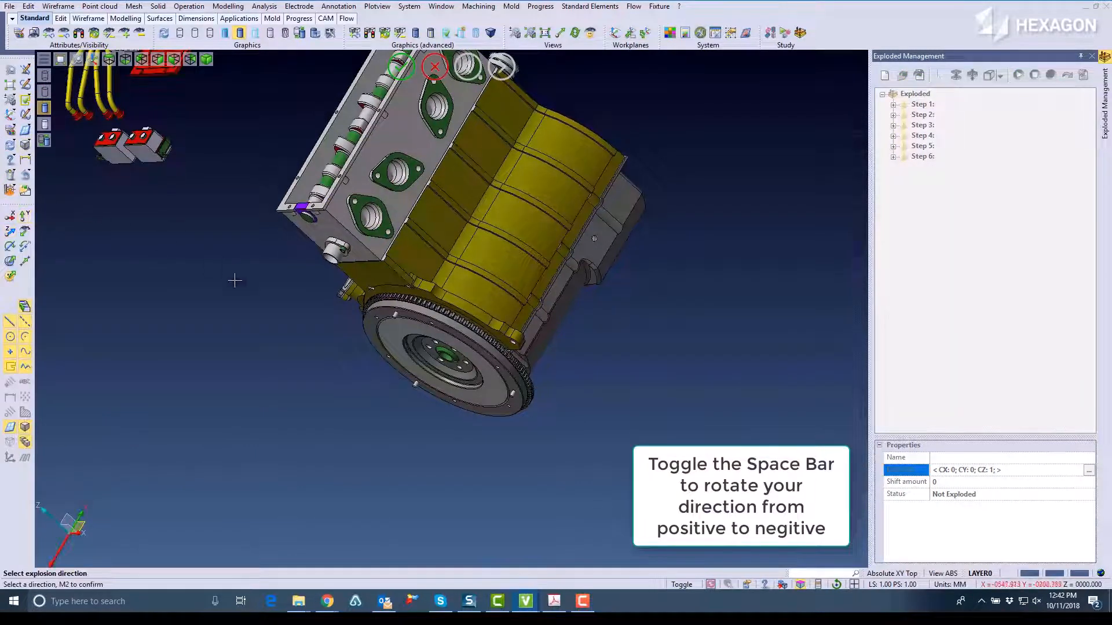
pyautogui.rightClick(251, 333)
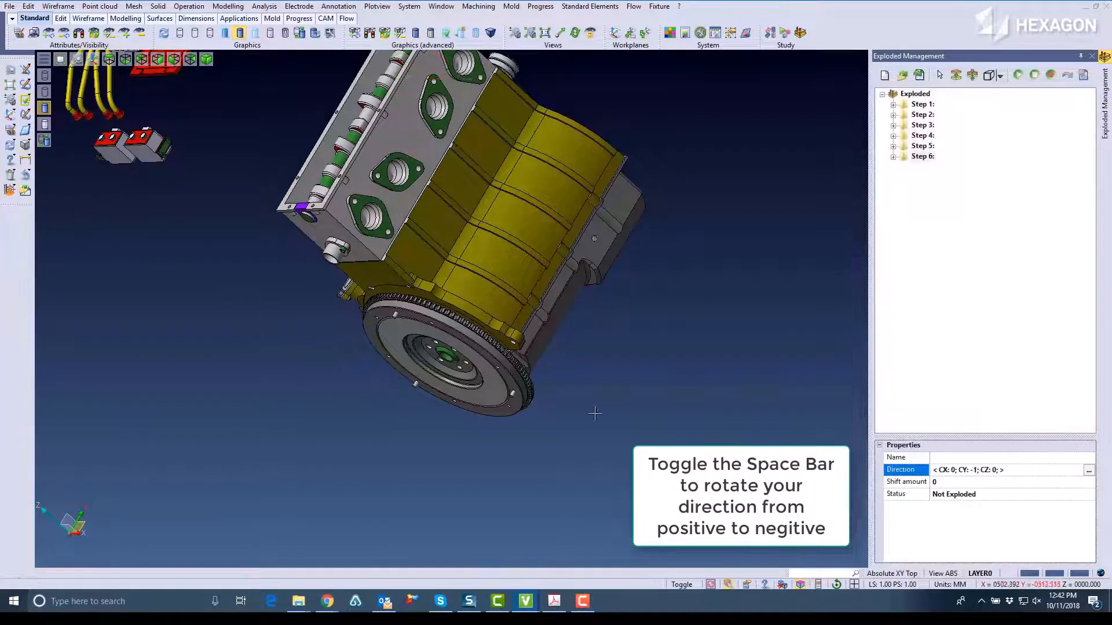
pyautogui.click(955, 484)
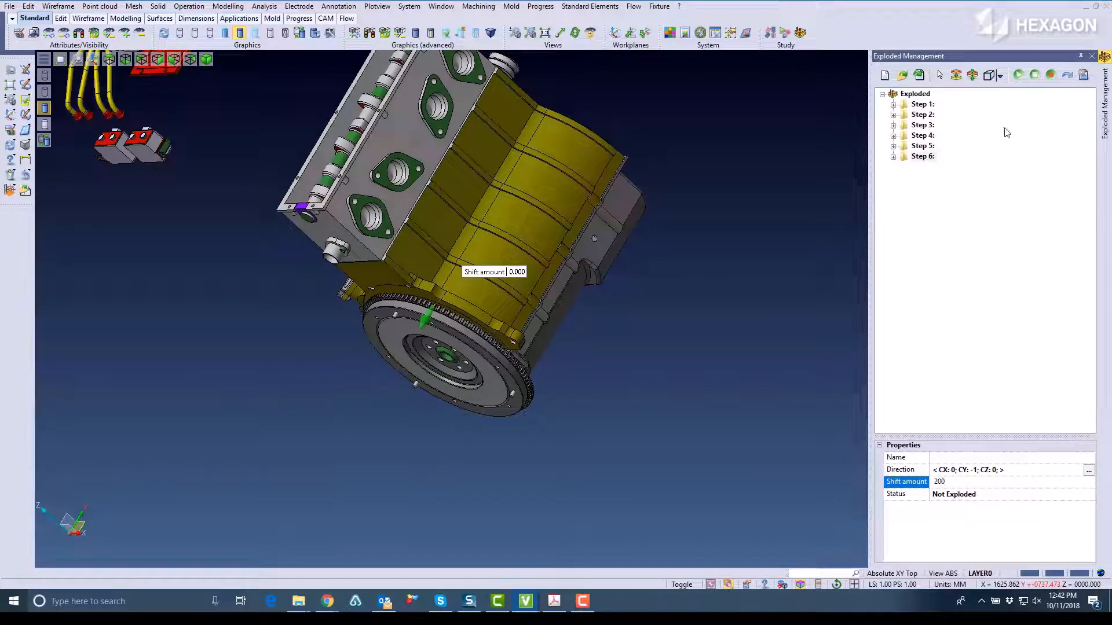
pyautogui.click(960, 77)
pyautogui.moveTo(608, 262); pyautogui.dragTo(620, 295, button='middle')
pyautogui.moveTo(719, 255); pyautogui.dragTo(679, 202, button='middle')
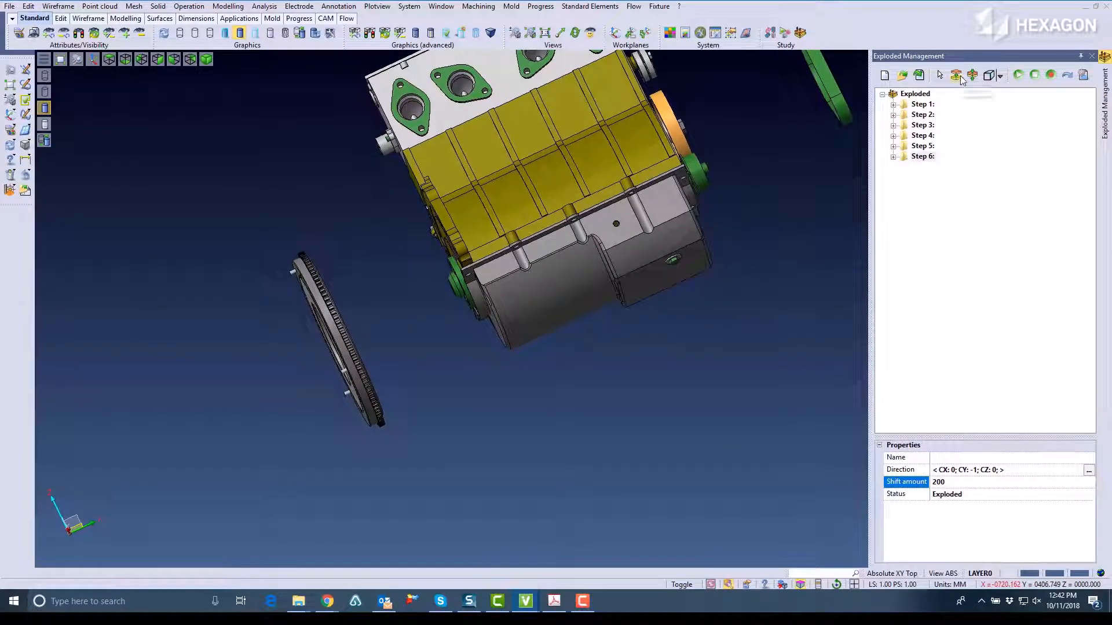
# Add a seventh translation step to the Exploded project and include the grey oil pan in its entities.
pyautogui.click(914, 94)
pyautogui.rightClick(914, 94)
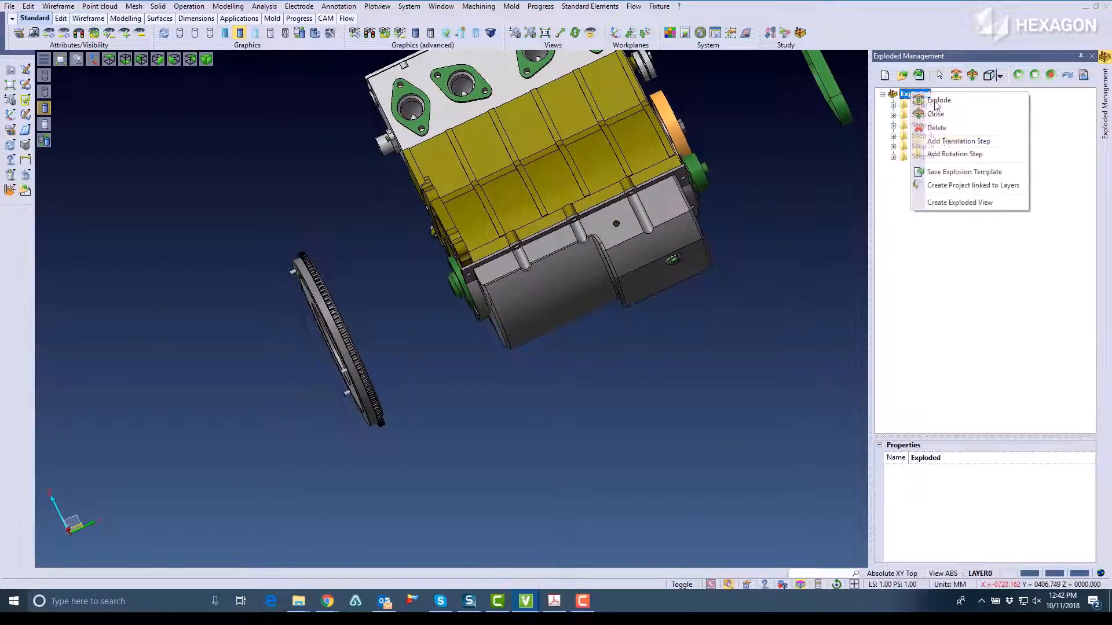
pyautogui.click(959, 142)
pyautogui.moveTo(718, 300); pyautogui.dragTo(579, 241, button='middle')
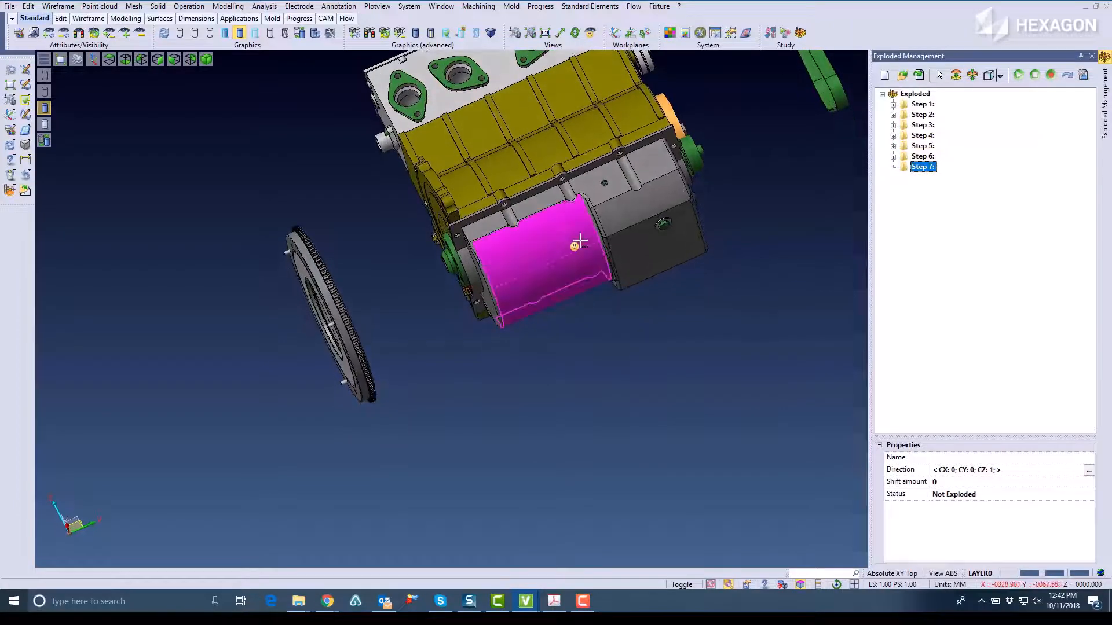
pyautogui.rightClick(921, 174)
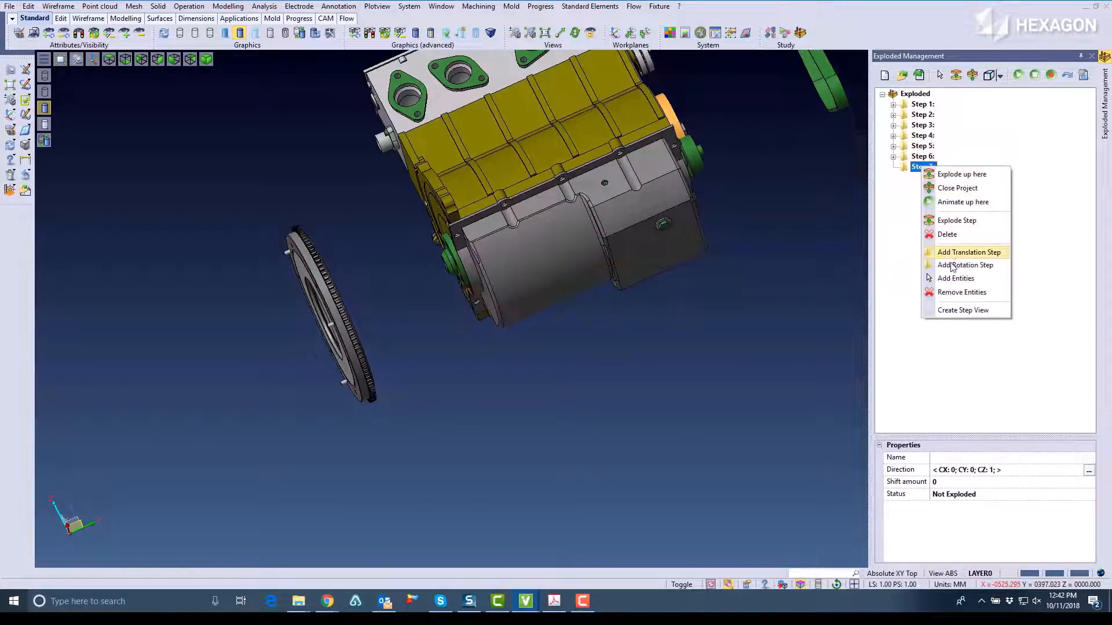
pyautogui.click(952, 280)
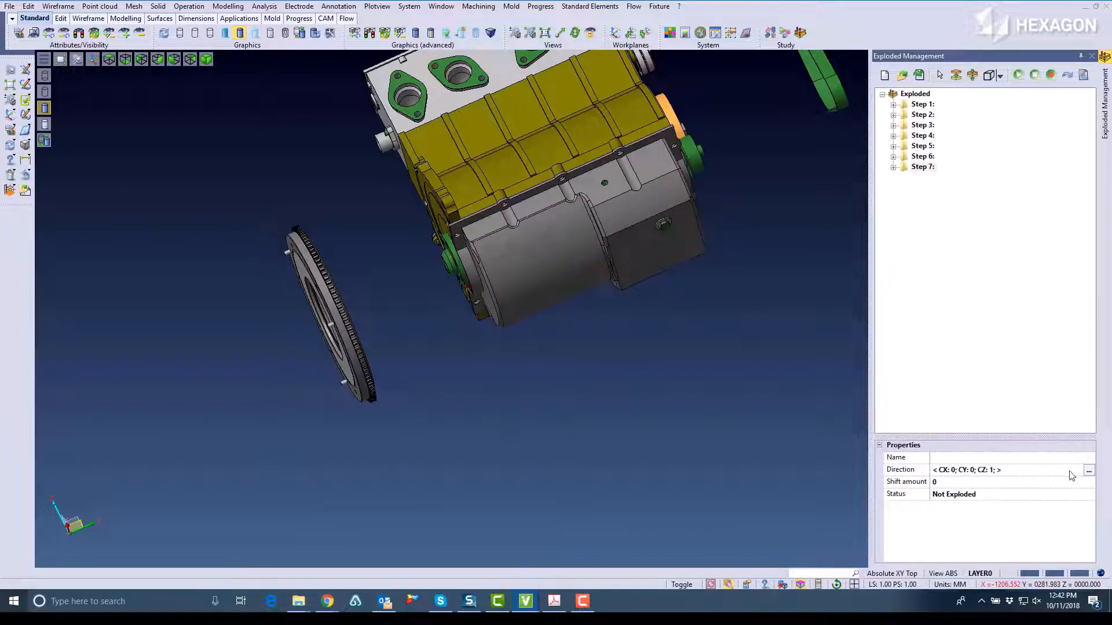
# Set Step 7's direction to negative Z with a shift amount of 300 and explode the assembly.
pyautogui.click(1088, 471)
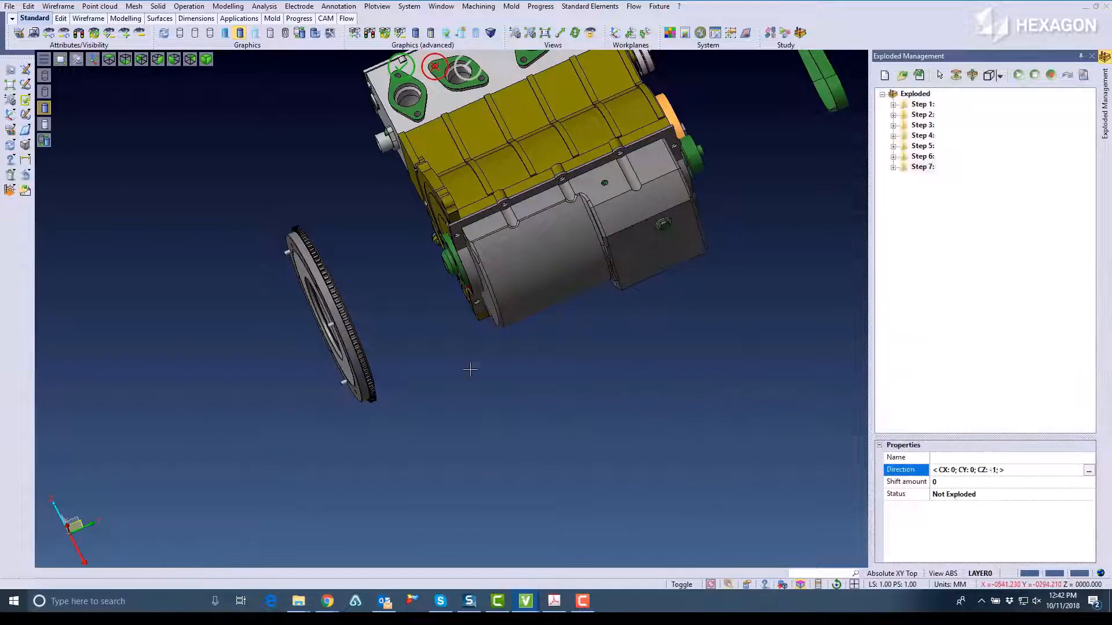
pyautogui.rightClick(470, 369)
pyautogui.click(954, 482)
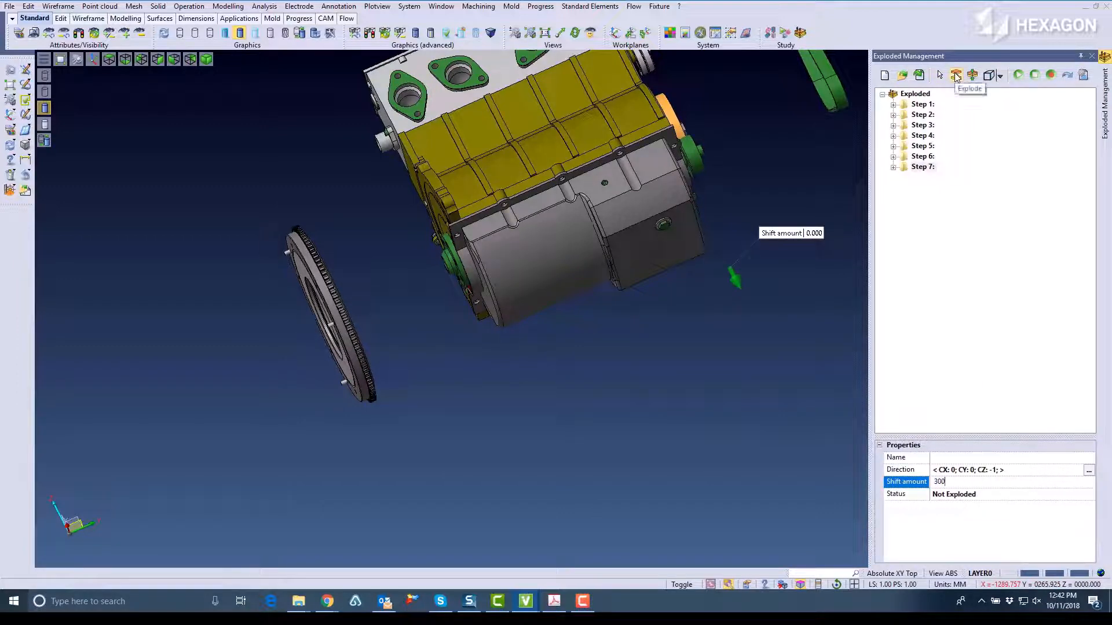
pyautogui.click(956, 78)
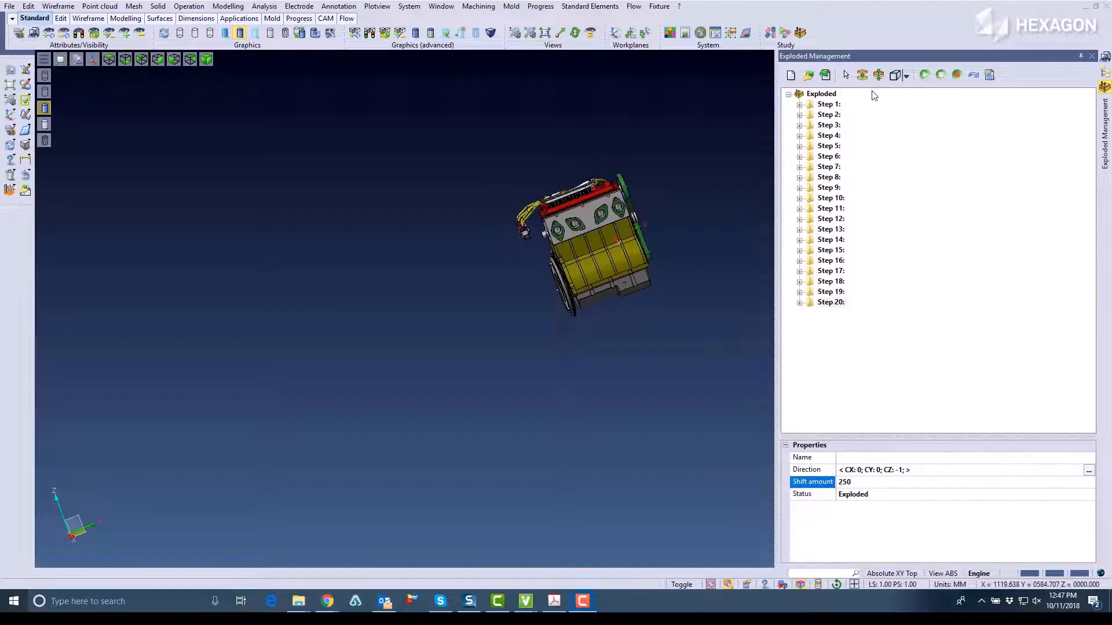
# Explode the assembly and examine which parts individual explosion steps move, with the display mode set to HighLight.
pyautogui.click(862, 76)
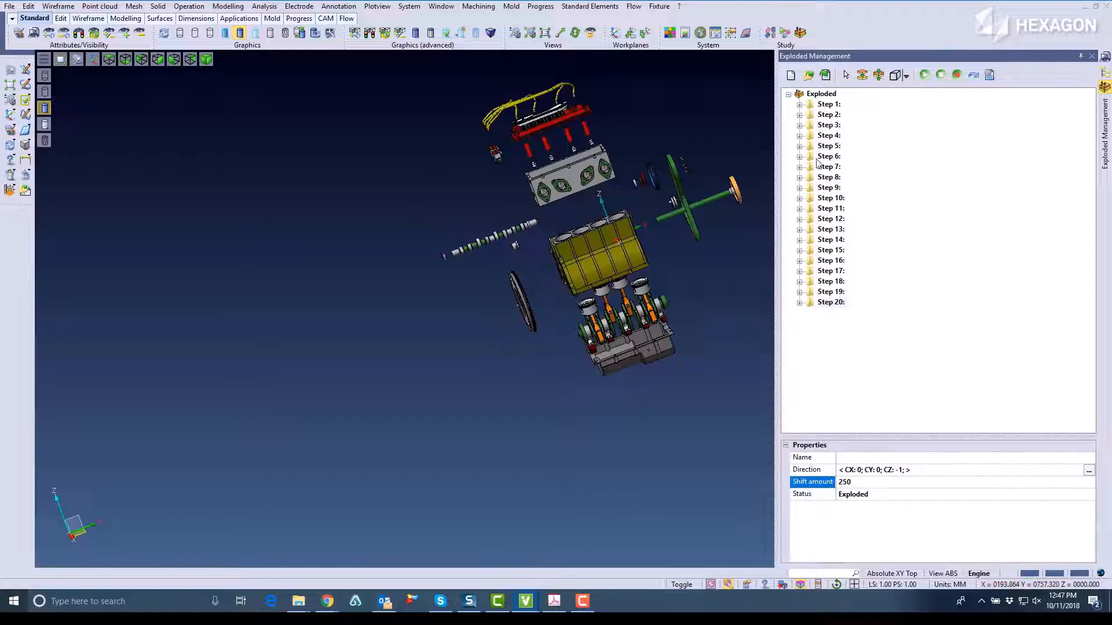
pyautogui.click(906, 76)
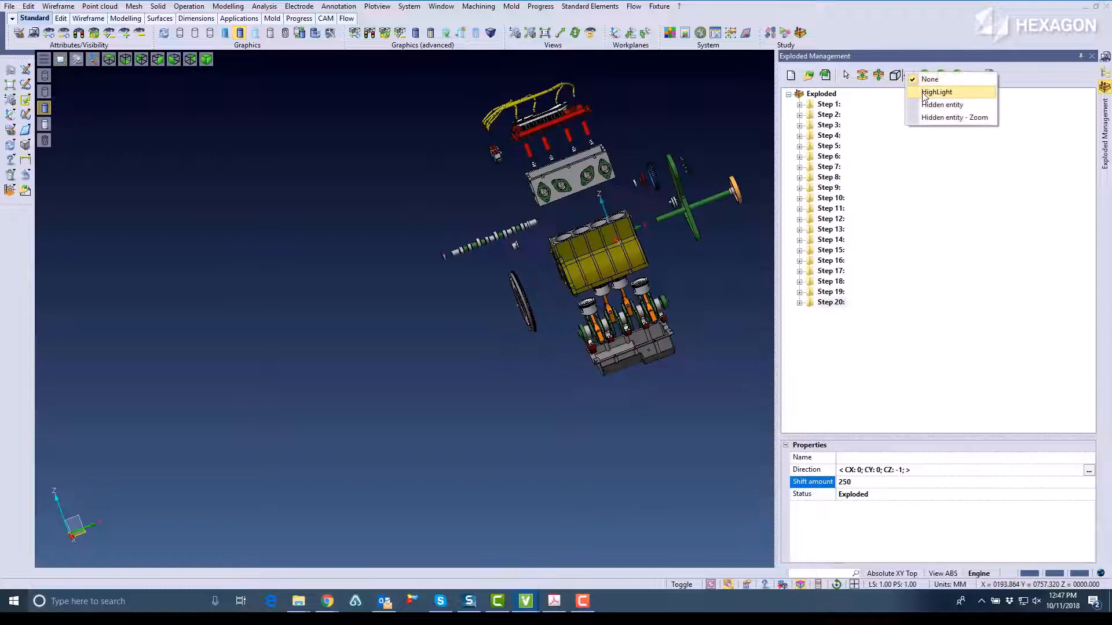
pyautogui.click(926, 90)
pyautogui.click(828, 104)
pyautogui.click(828, 116)
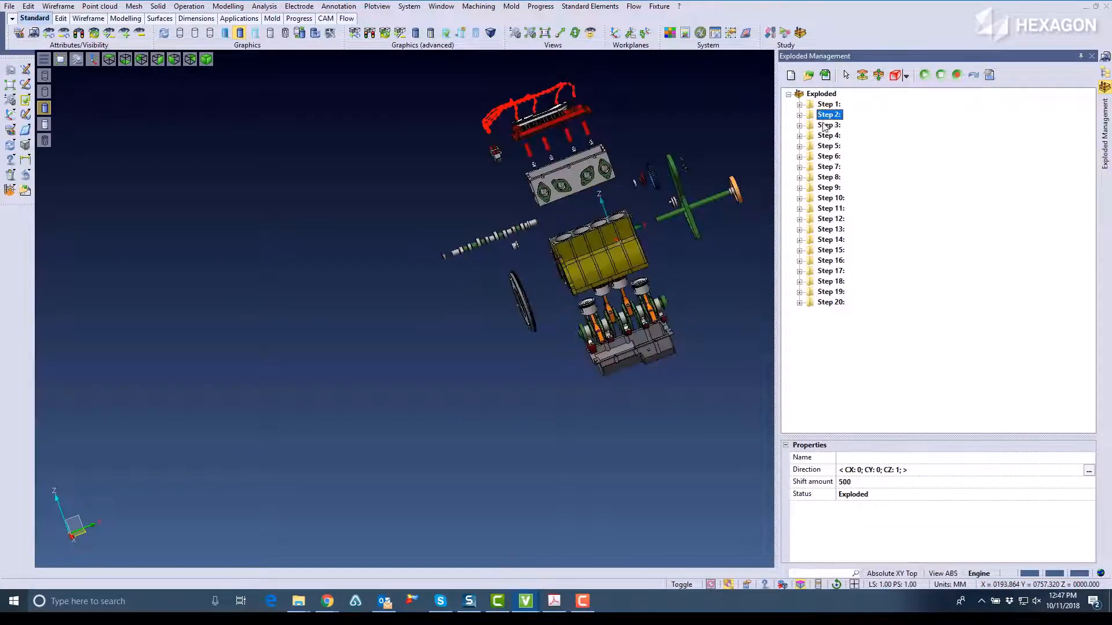
pyautogui.click(827, 125)
pyautogui.click(826, 136)
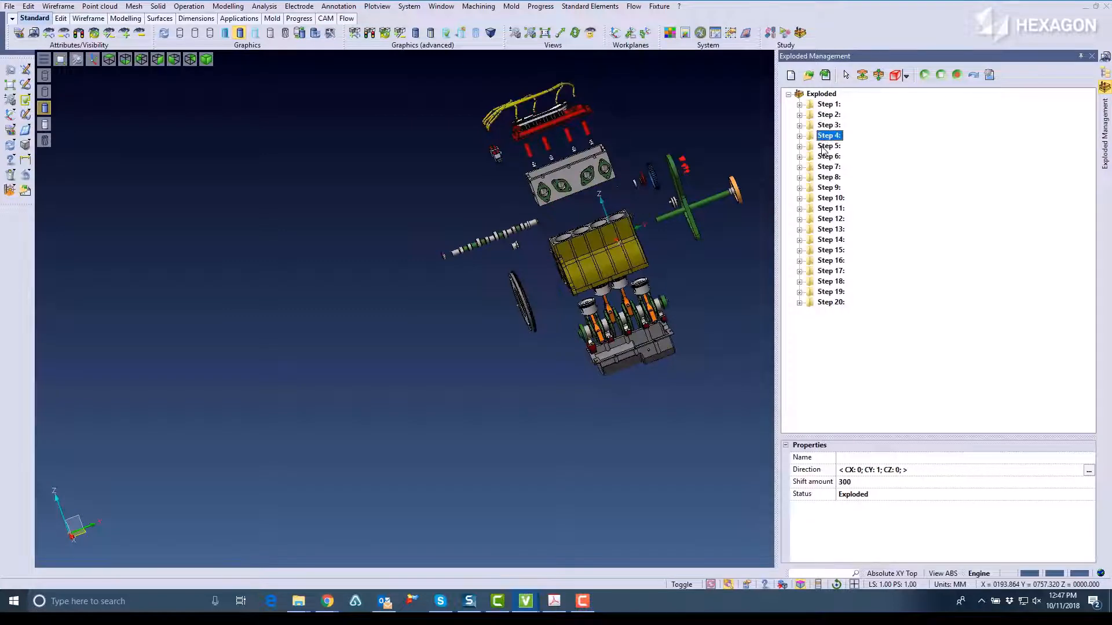
pyautogui.click(827, 146)
pyautogui.click(827, 157)
pyautogui.click(827, 167)
pyautogui.click(826, 177)
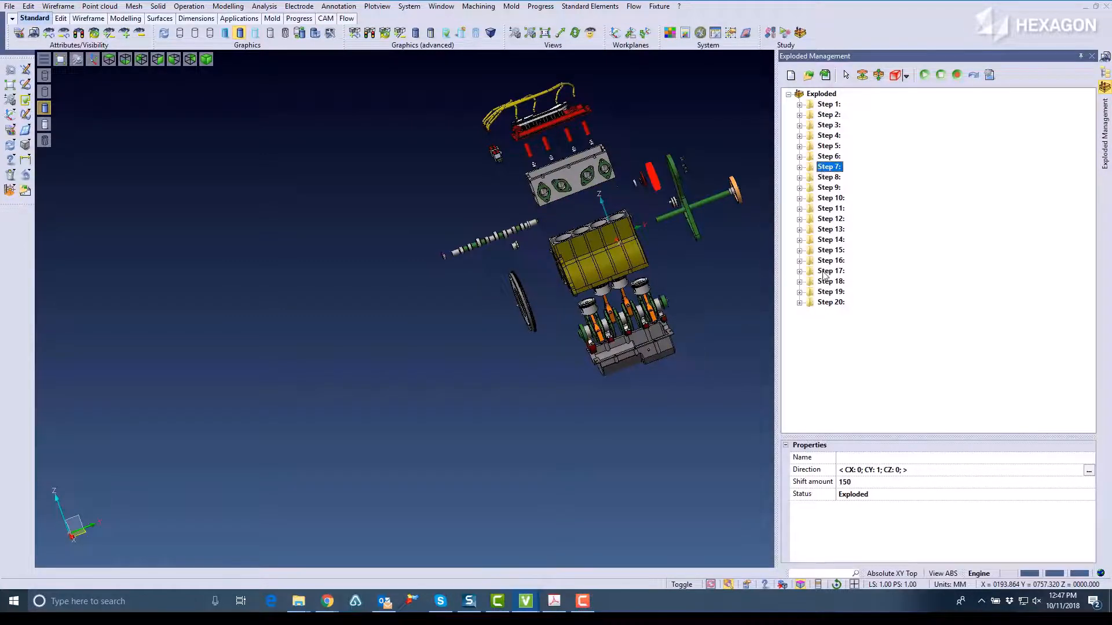
pyautogui.click(829, 271)
pyautogui.click(829, 302)
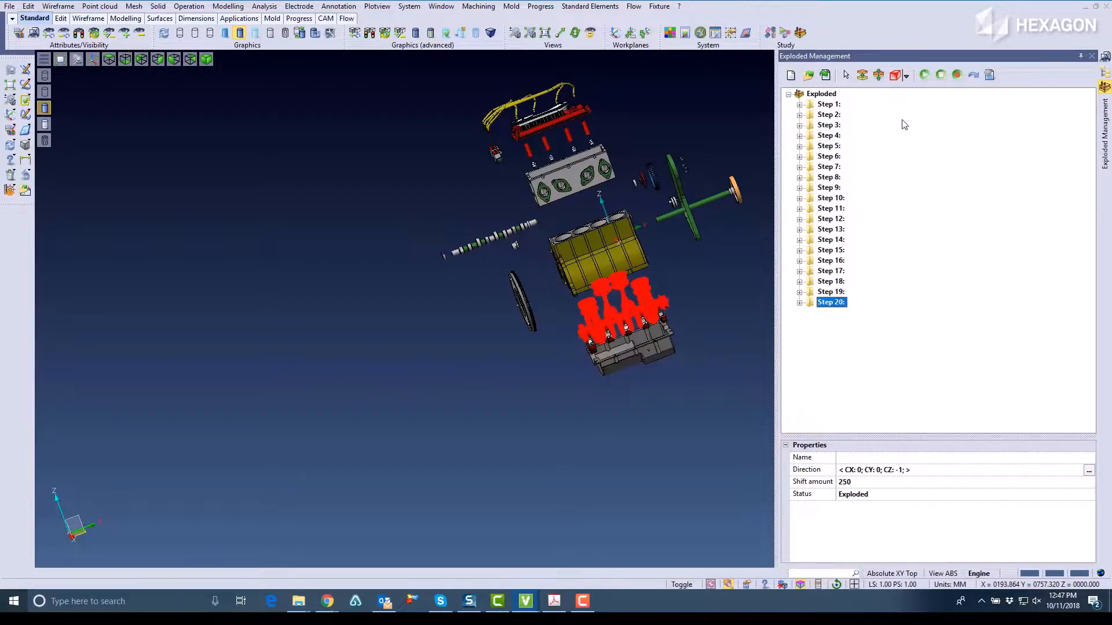
# Close the exploded assembly and set the step display mode to None.
pyautogui.click(879, 76)
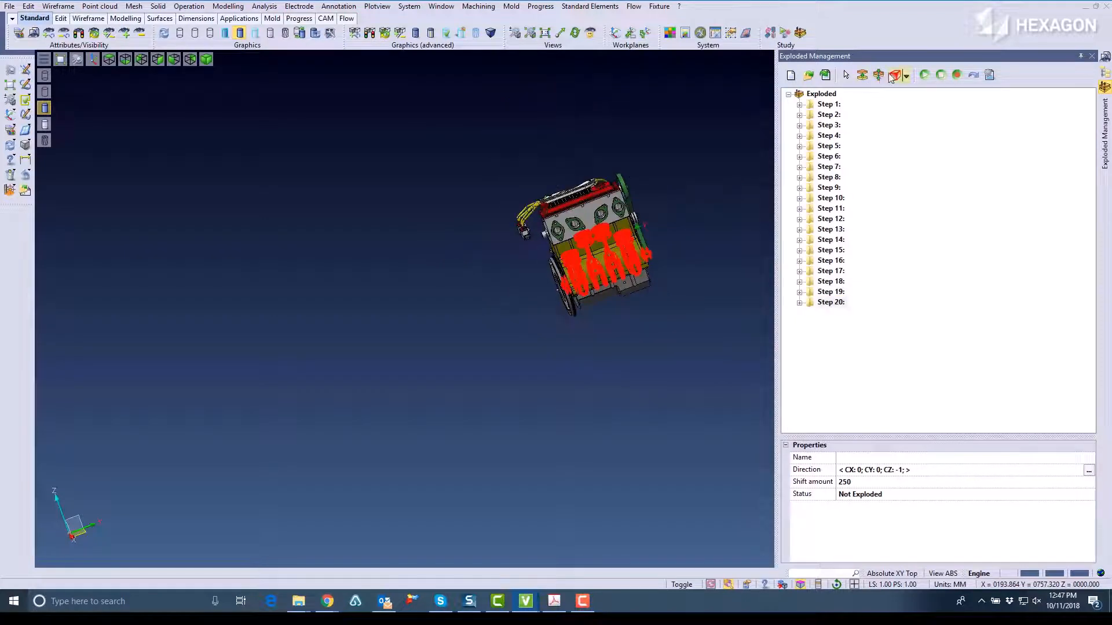
pyautogui.click(901, 77)
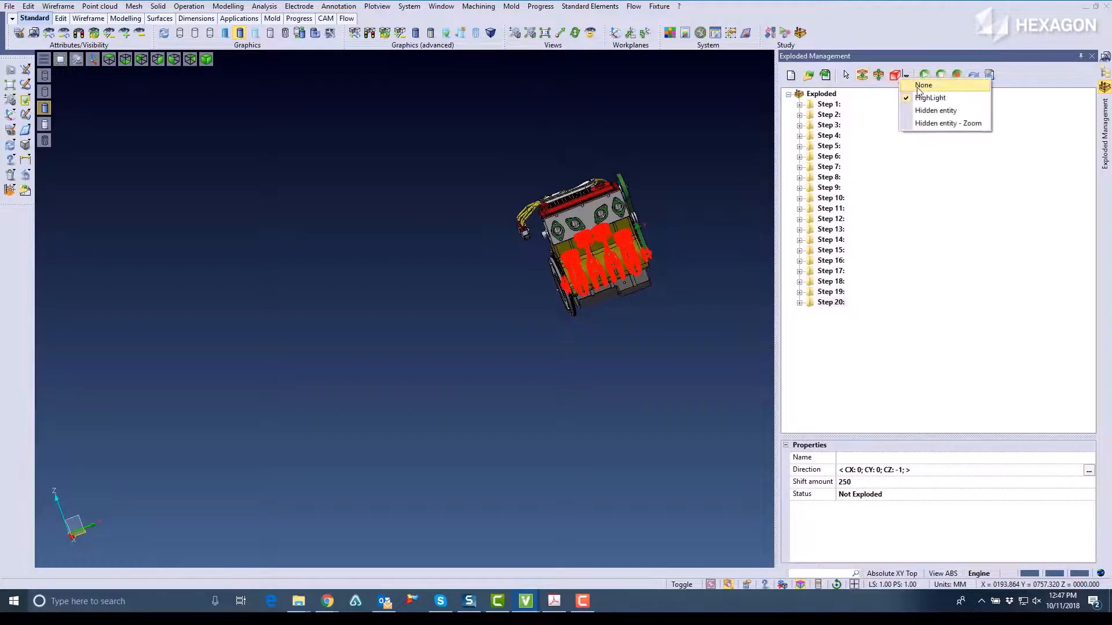
pyautogui.click(924, 88)
# Play the explosion simulation and review the video recording options without changing them.
pyautogui.click(928, 75)
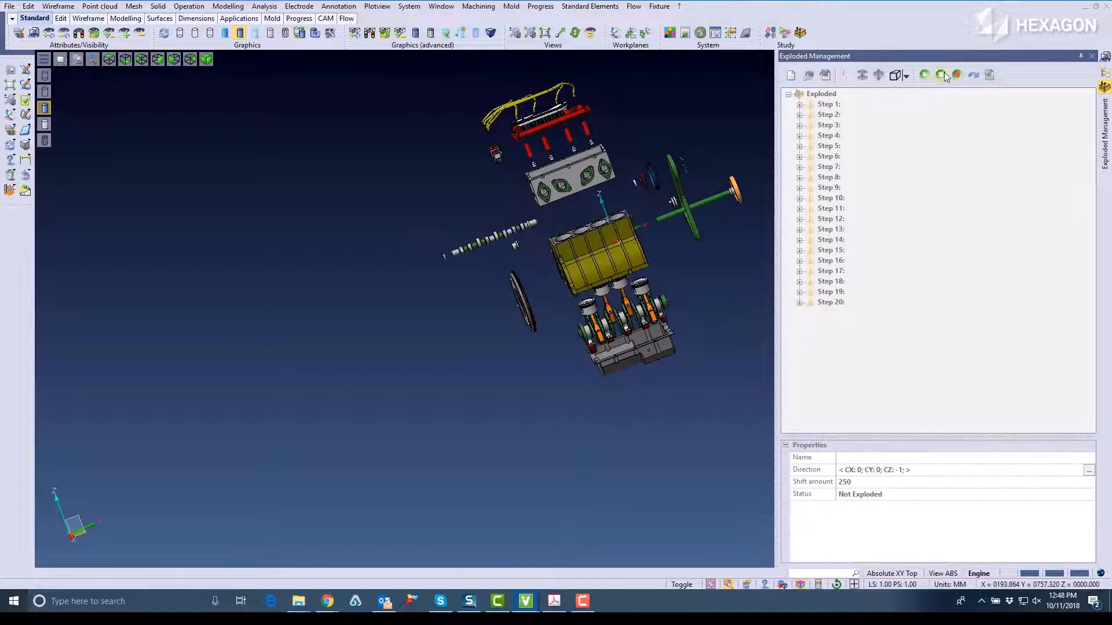
pyautogui.click(957, 75)
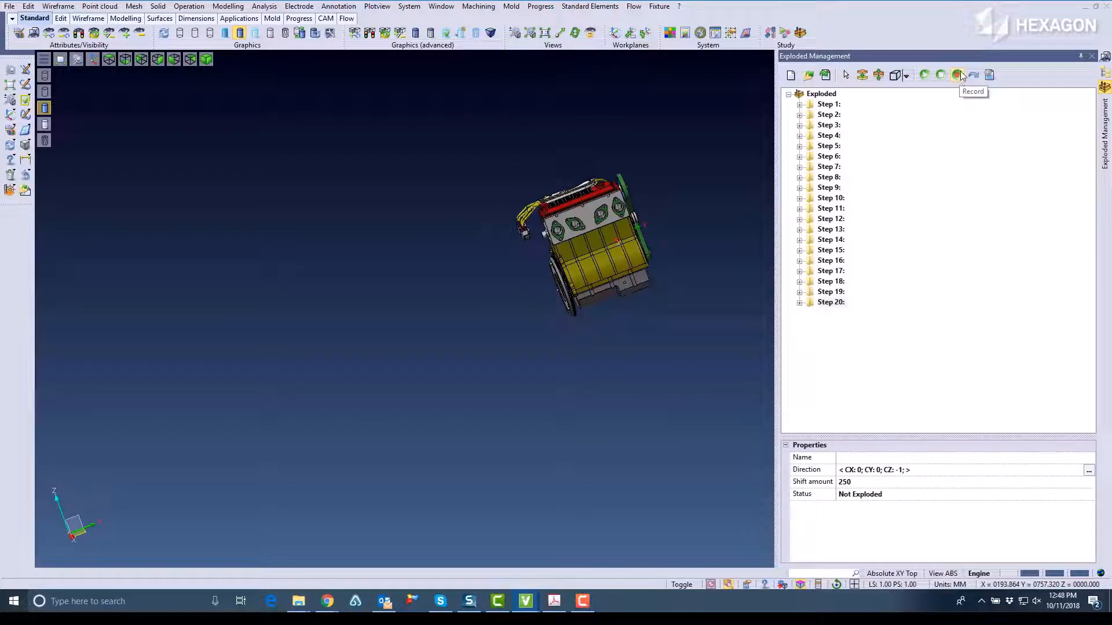
pyautogui.click(988, 76)
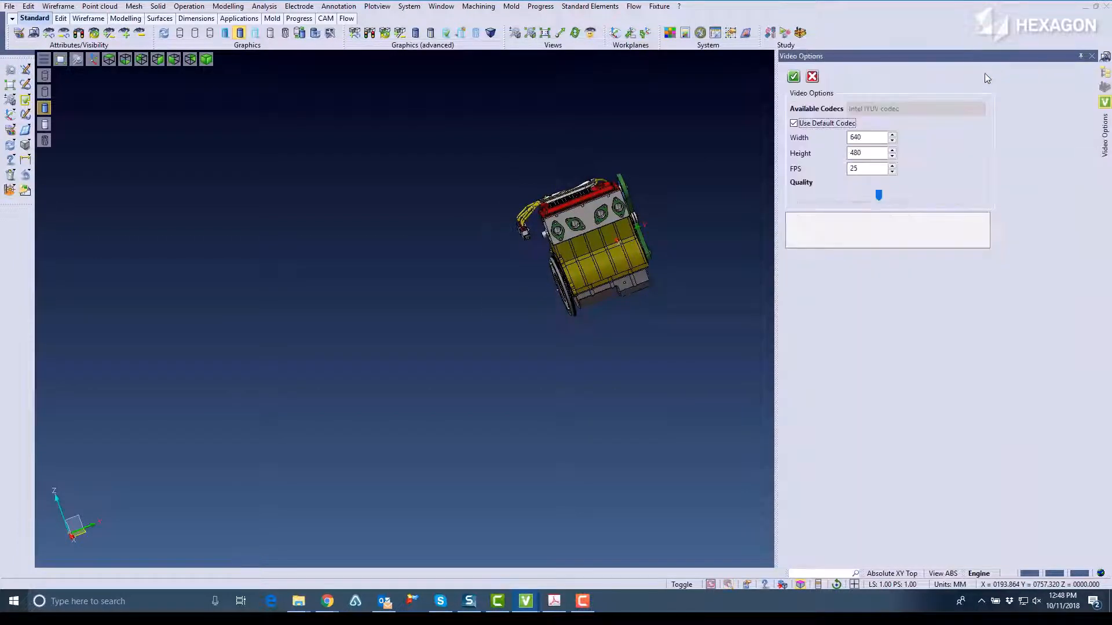
pyautogui.click(815, 79)
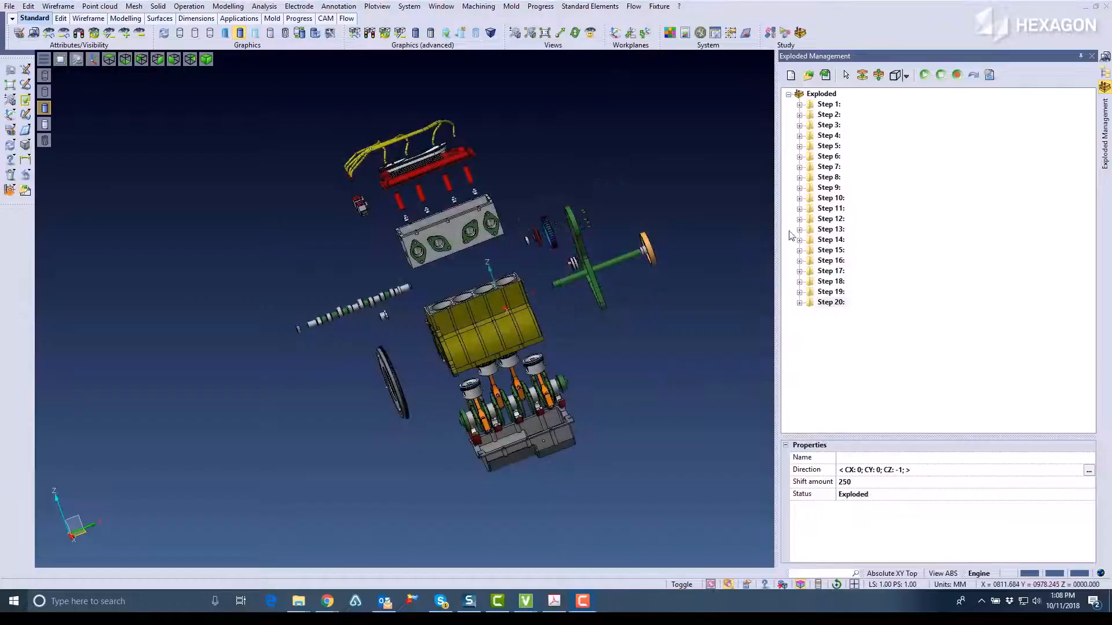
# Create an exploded view for plotting from the Exploded project.
pyautogui.click(827, 94)
pyautogui.rightClick(822, 96)
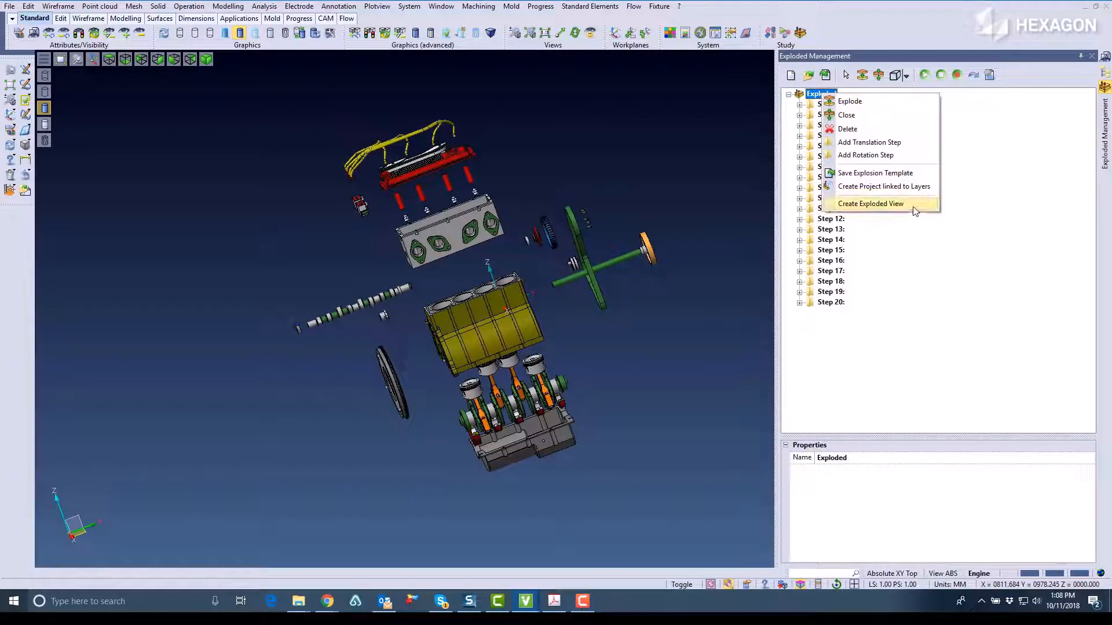
pyautogui.click(892, 204)
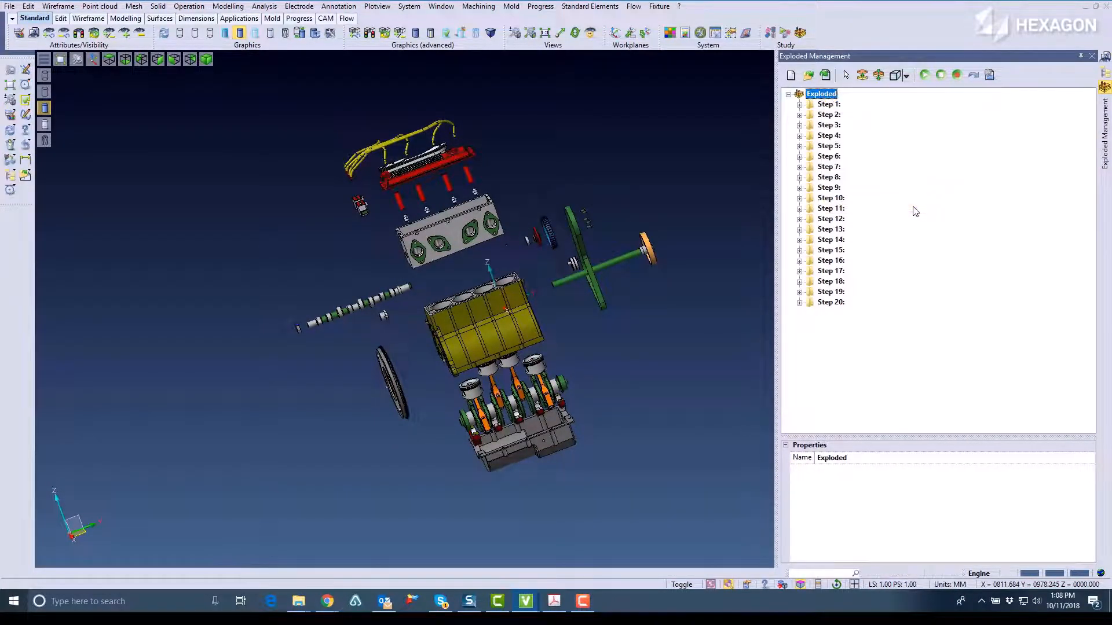
# Place the Top view and the Front view of the exploded engine side by side on plot Page1.
pyautogui.click(851, 128)
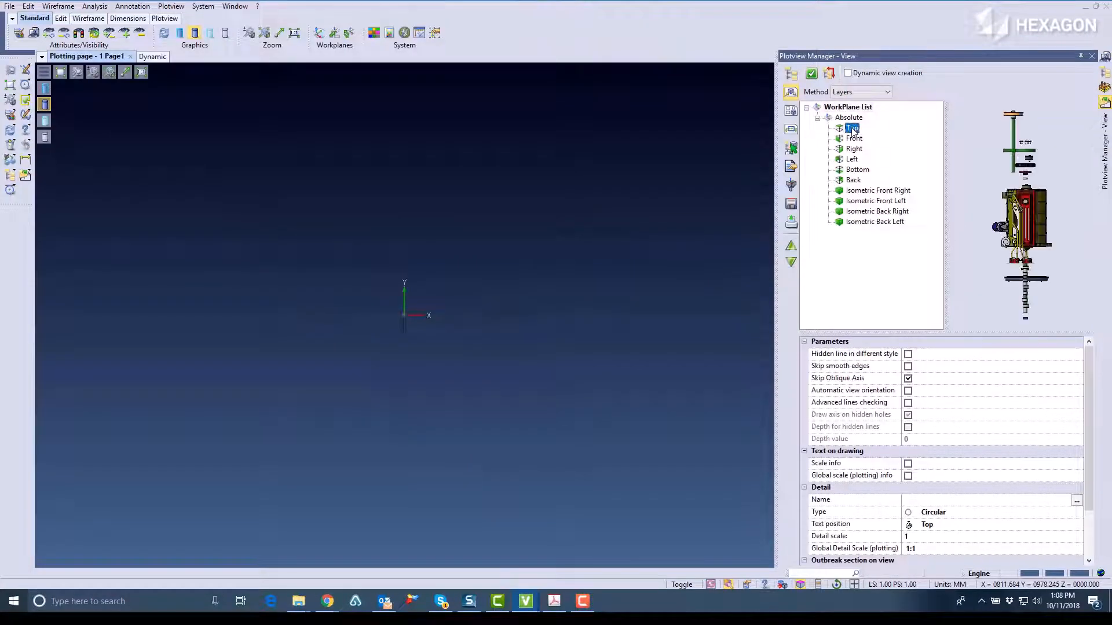
pyautogui.doubleClick(853, 128)
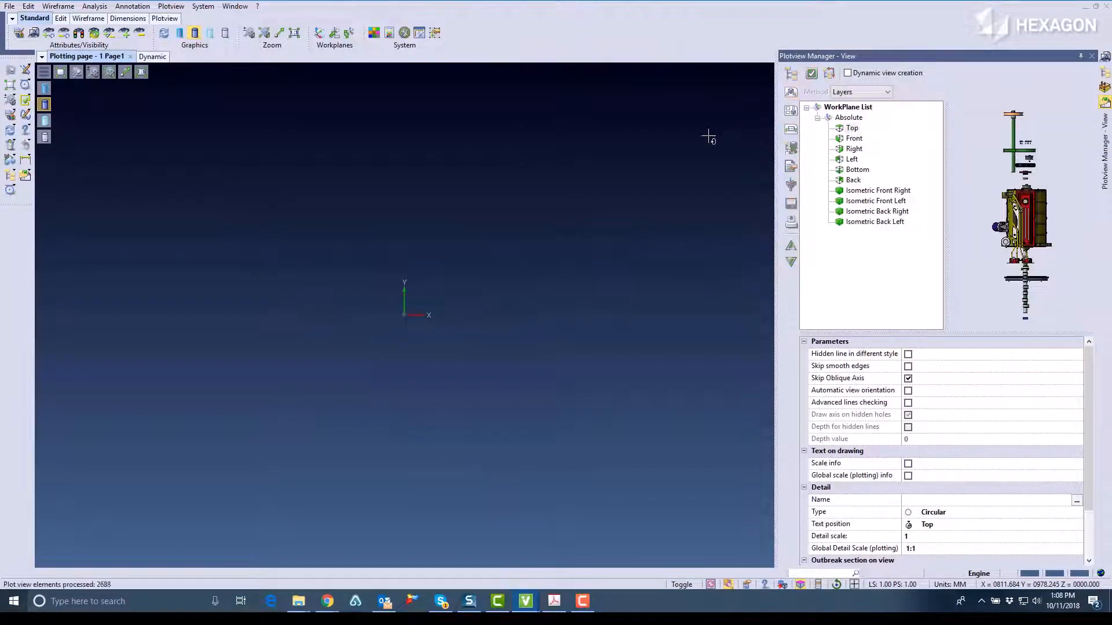
pyautogui.click(417, 292)
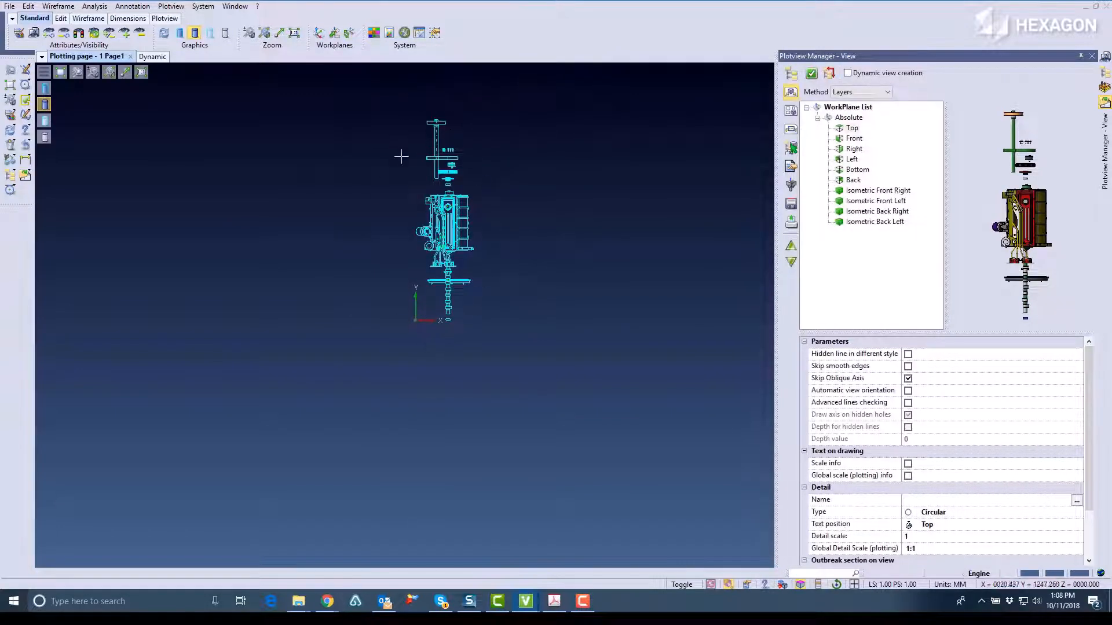
pyautogui.click(855, 139)
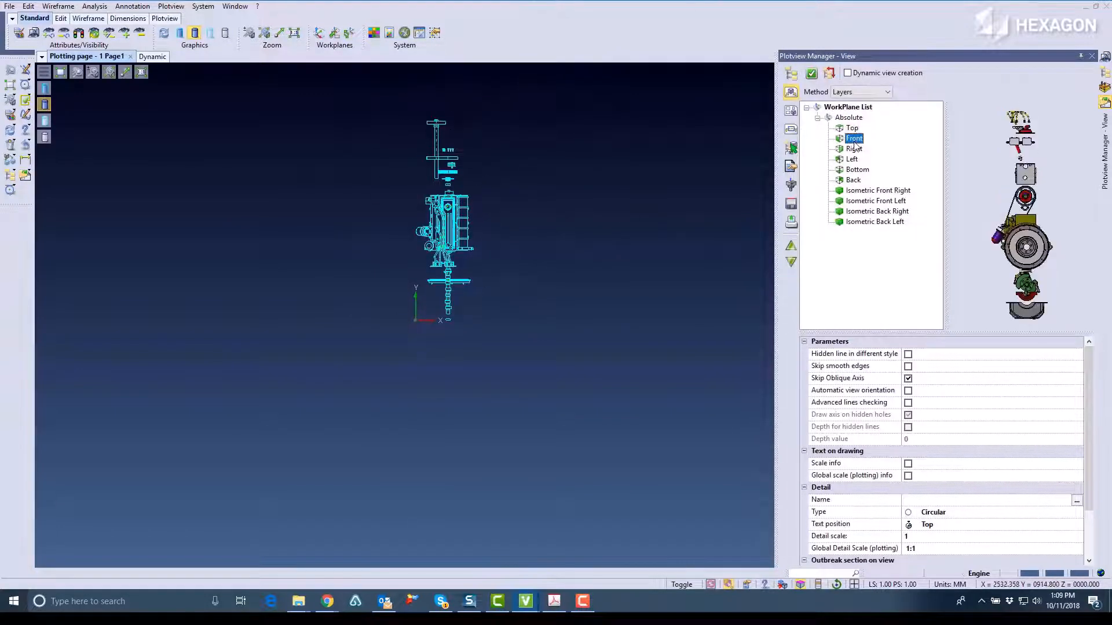
pyautogui.doubleClick(848, 139)
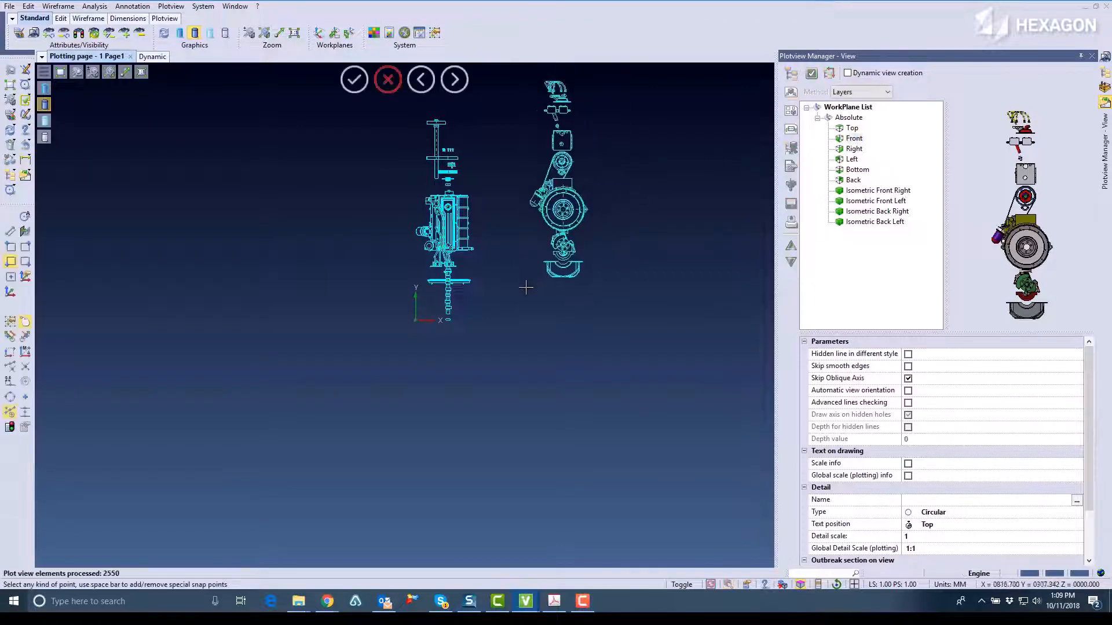
pyautogui.click(505, 307)
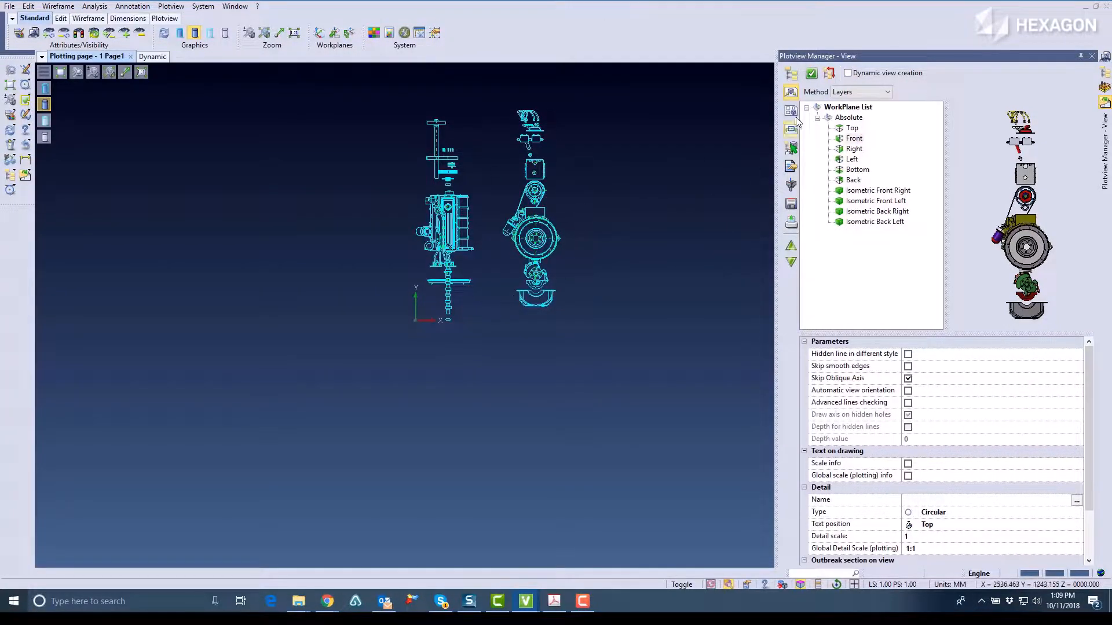
# Add a second page to the plotview pages.
pyautogui.click(791, 75)
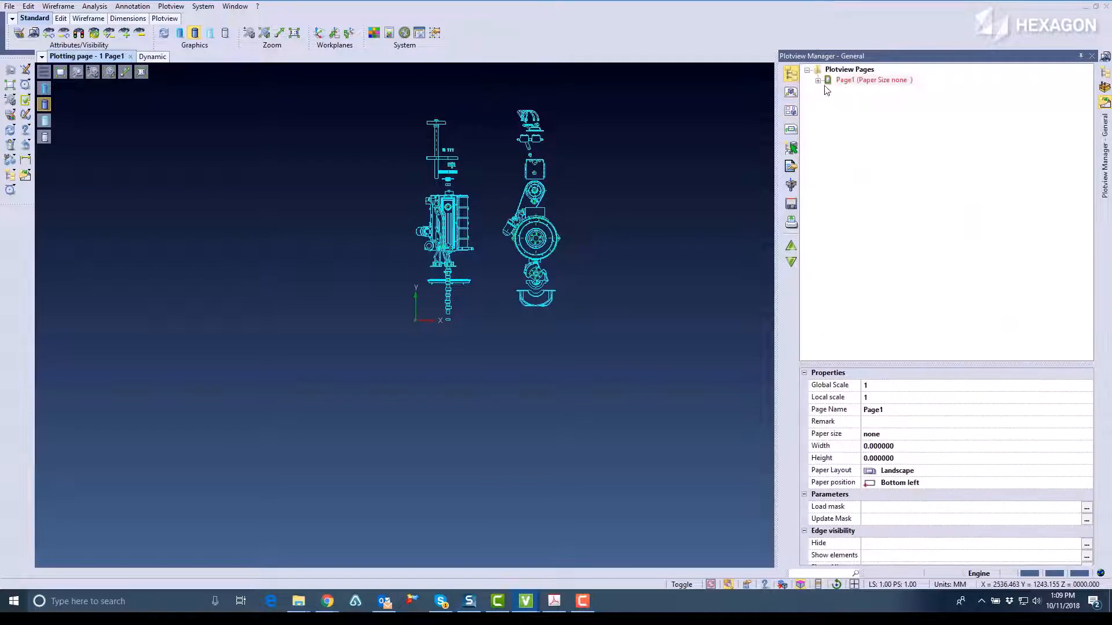
pyautogui.rightClick(838, 70)
pyautogui.click(881, 180)
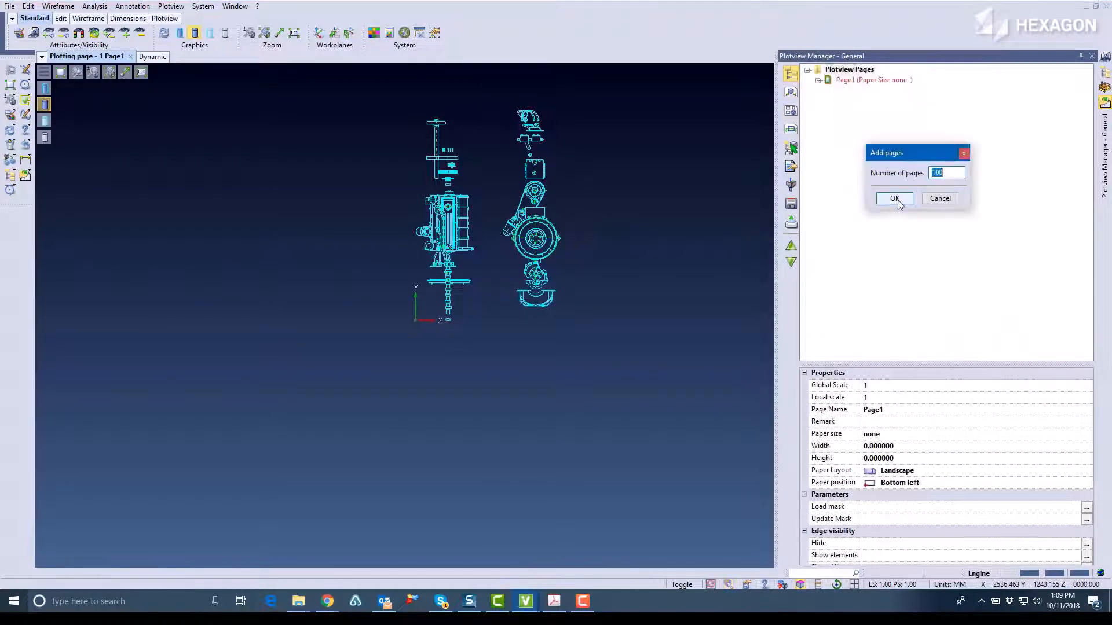
pyautogui.click(895, 199)
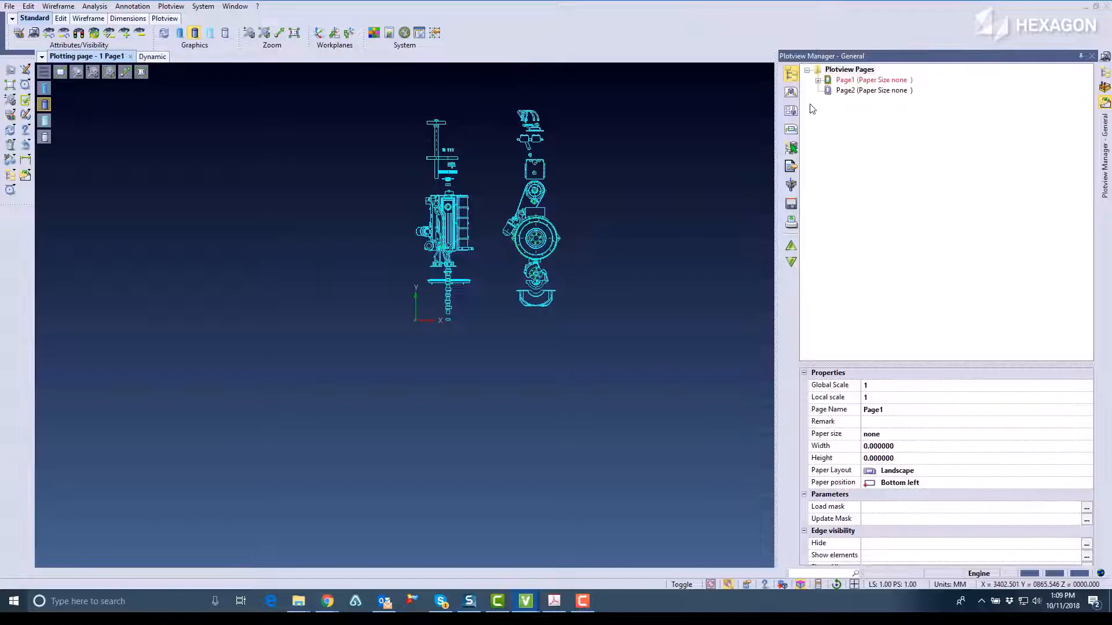
# Activate Page2 and generate the multi-view layout of the exploded engine, including the shaded Isometric Front Right view.
pyautogui.click(850, 91)
pyautogui.click(790, 112)
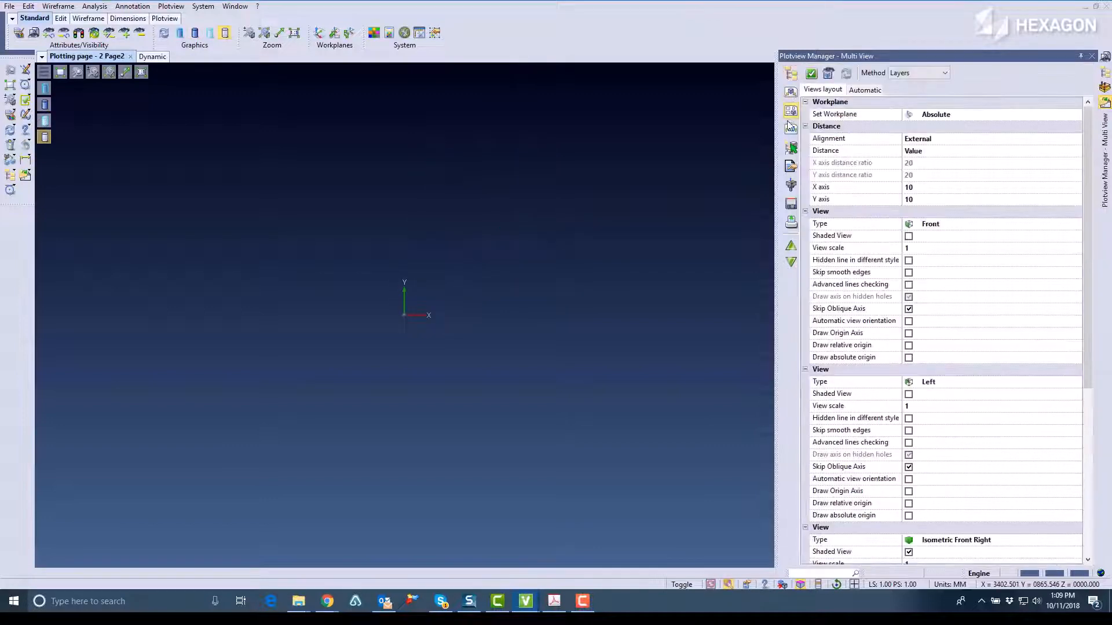
pyautogui.click(791, 128)
pyautogui.click(790, 113)
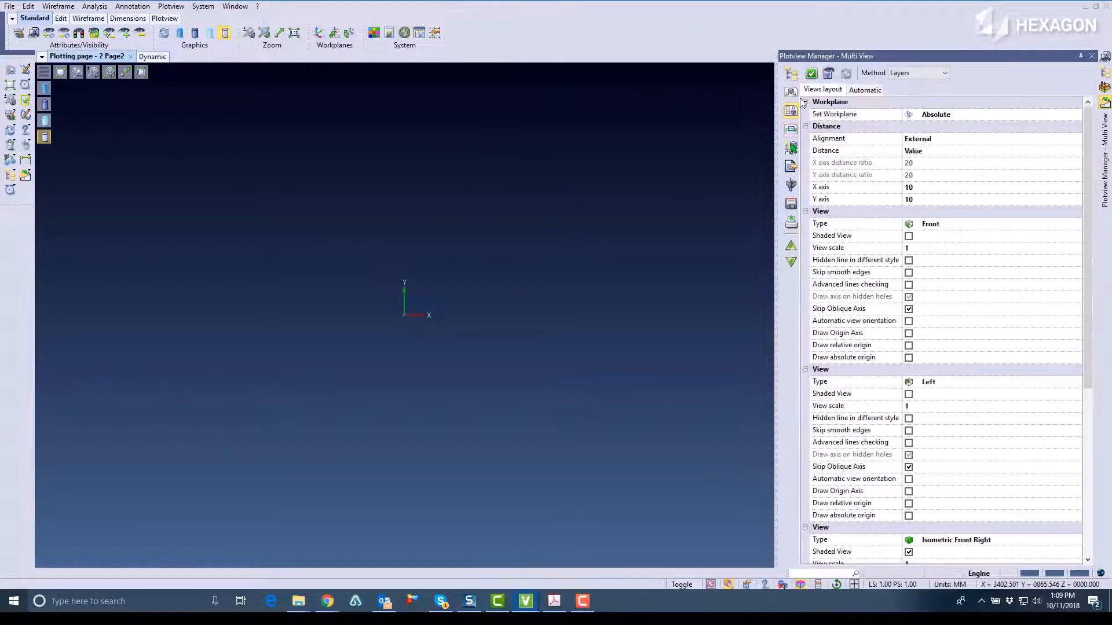
pyautogui.click(813, 74)
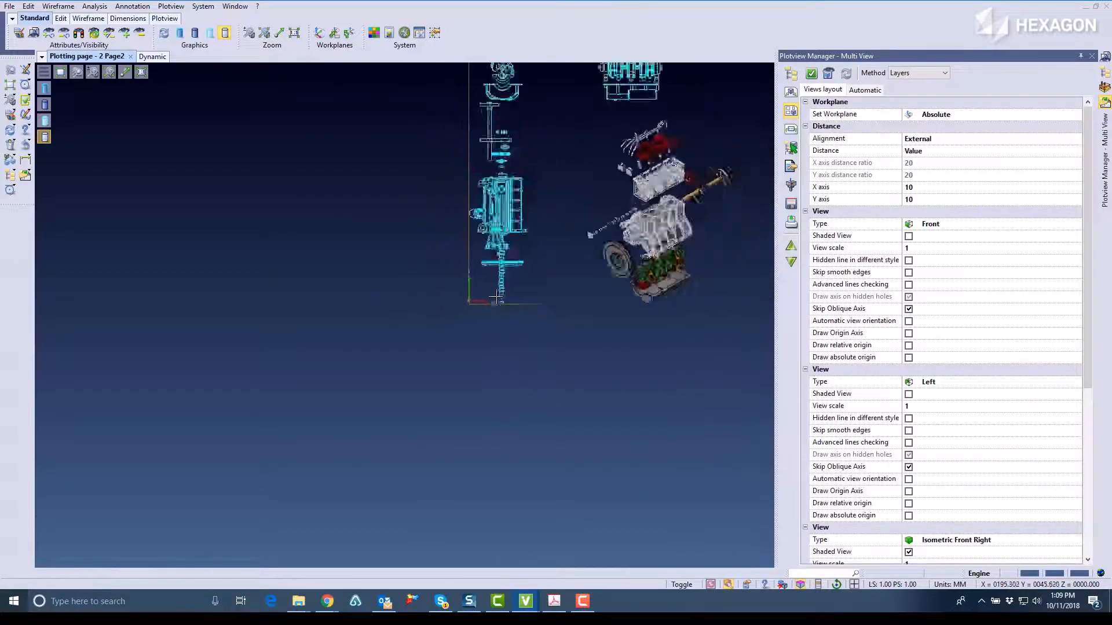
pyautogui.scroll(5, 609, 152)
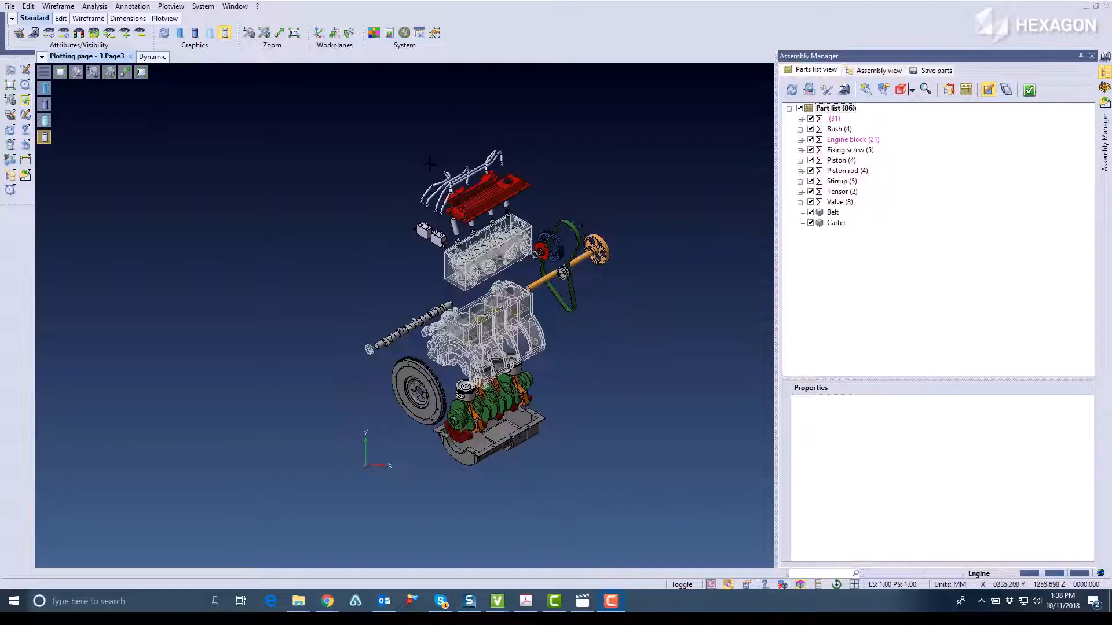
# Generate the part list table from the assembly and place it beside the exploded isometric view on Page3.
pyautogui.click(966, 92)
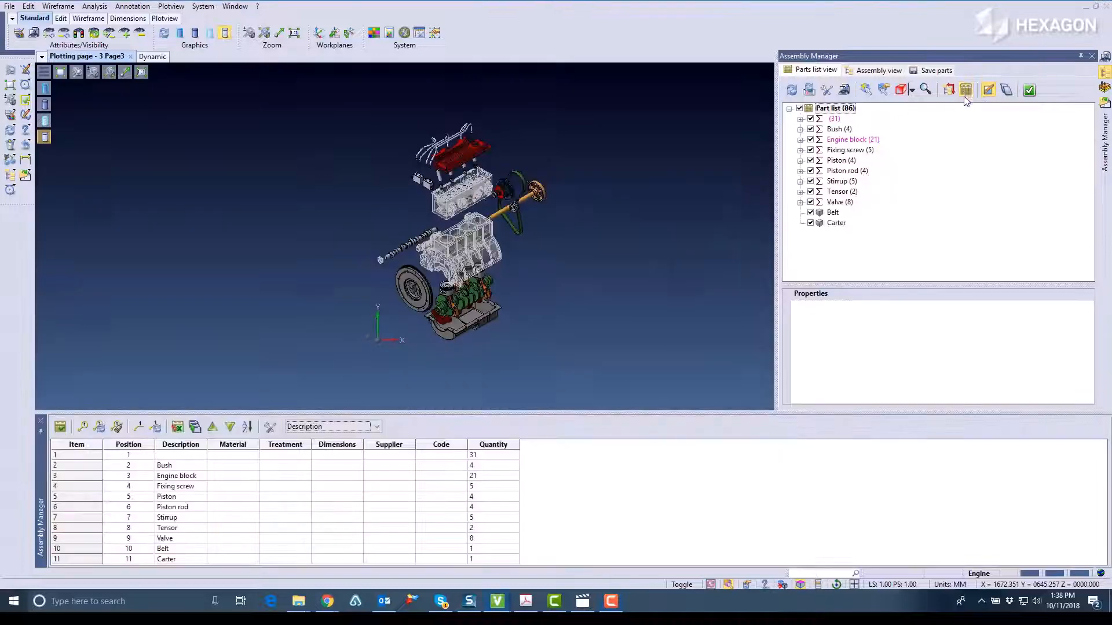
pyautogui.click(60, 427)
pyautogui.click(519, 275)
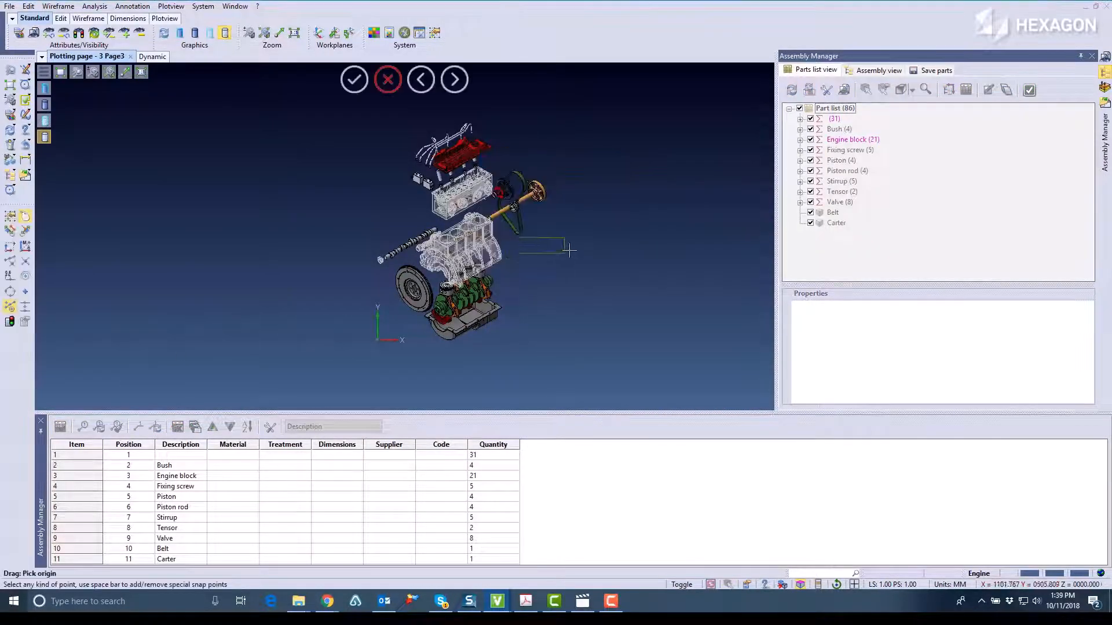
pyautogui.click(616, 217)
pyautogui.scroll(8, 617, 212)
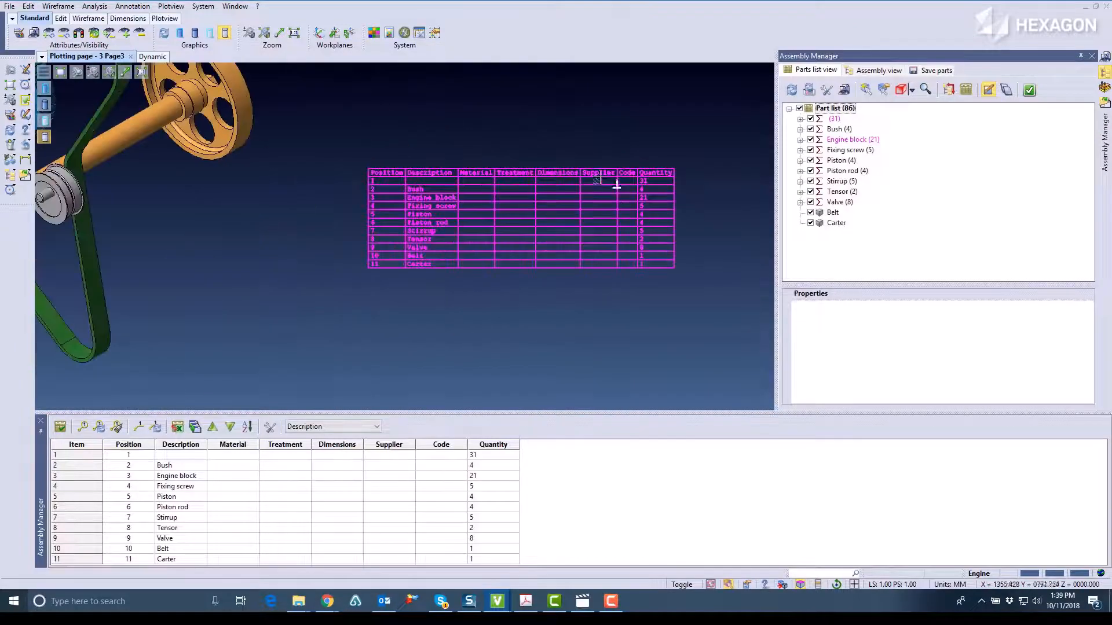
pyautogui.scroll(-10, 505, 353)
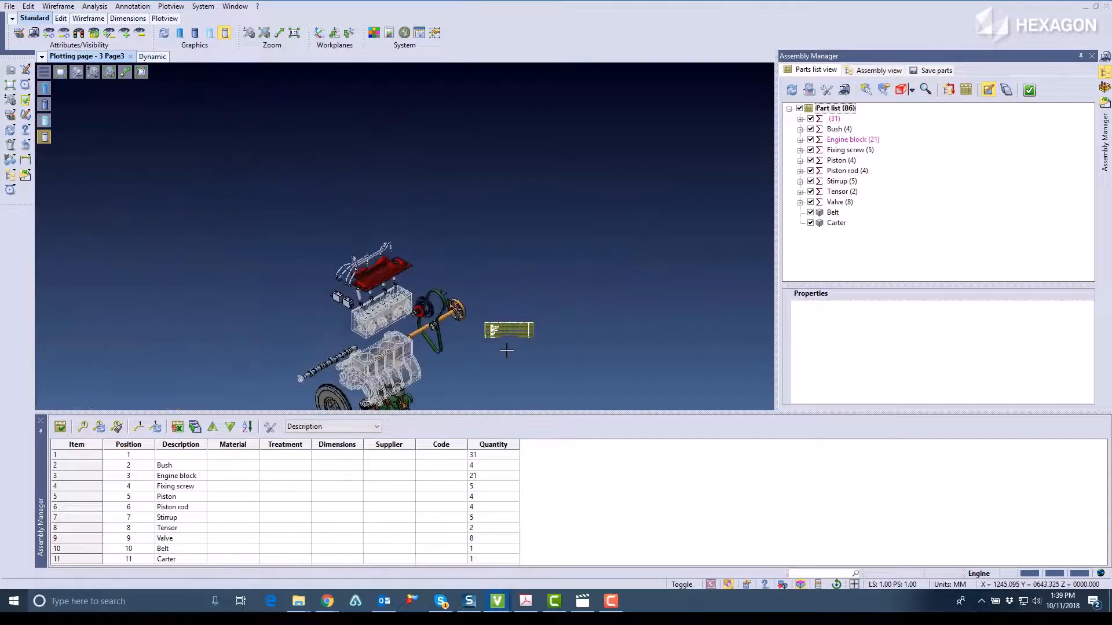
pyautogui.scroll(3, 421, 398)
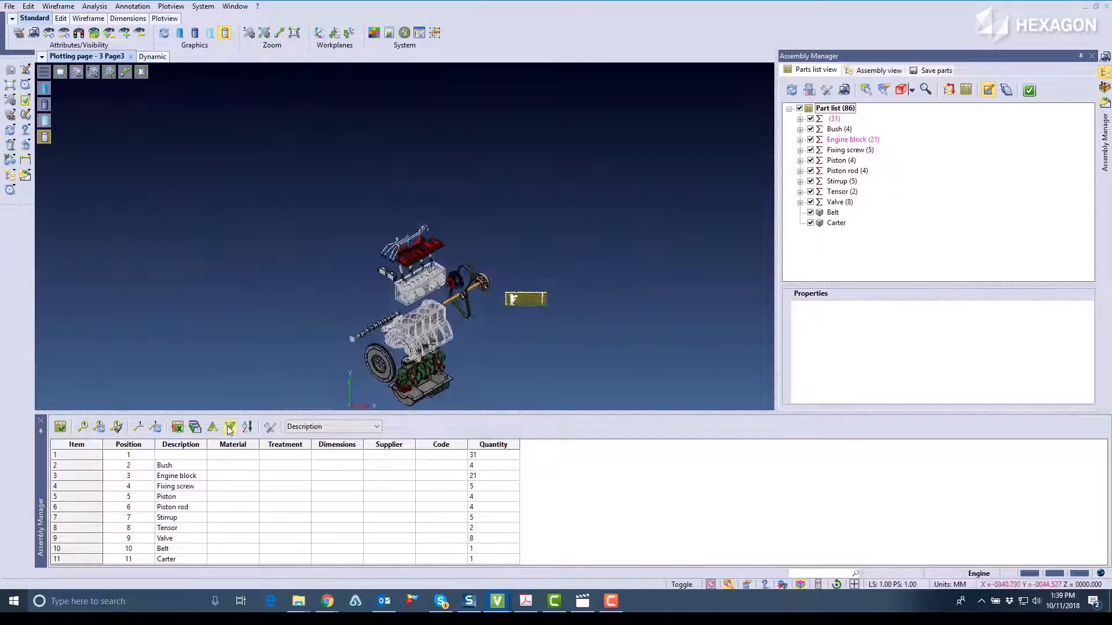
# Enable the Avoid duplicated balloons option in the part list settings.
pyautogui.click(268, 428)
pyautogui.scroll(-1, 519, 408)
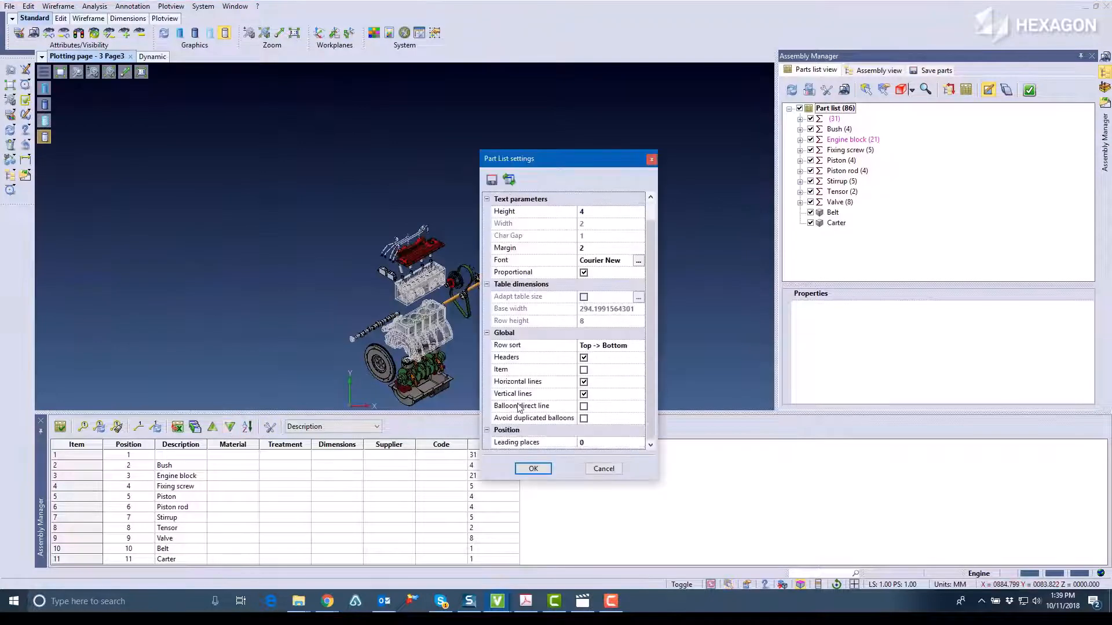
pyautogui.click(583, 418)
pyautogui.click(533, 469)
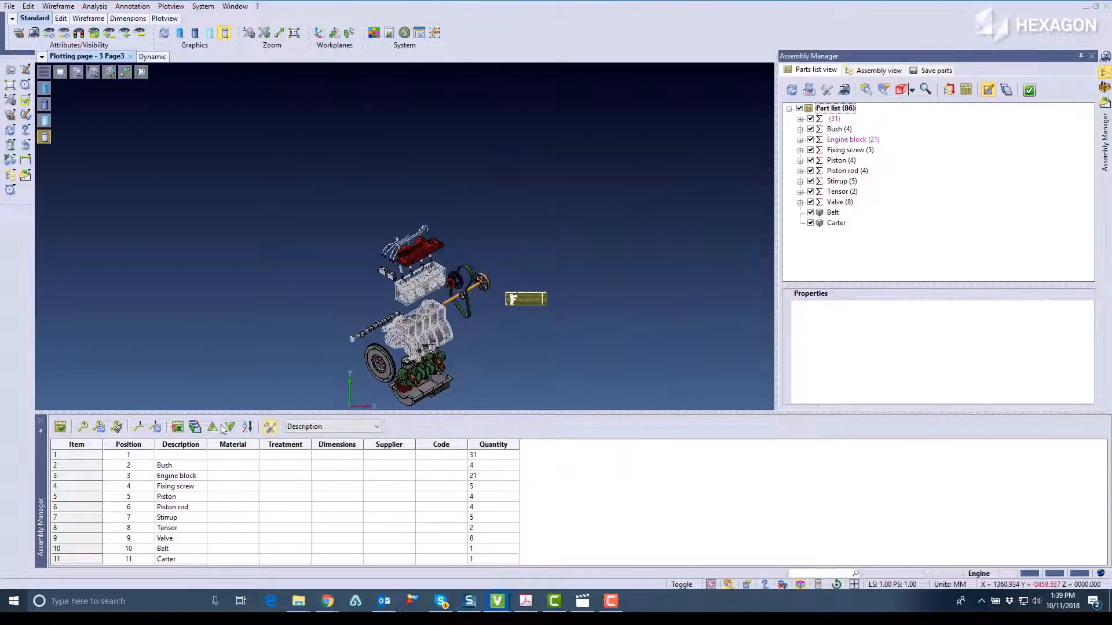
# Generate automatic balloons for the whole exploded isometric view, accepting the default projecting line direction and placing the projecting line point just above the engine.
pyautogui.click(117, 426)
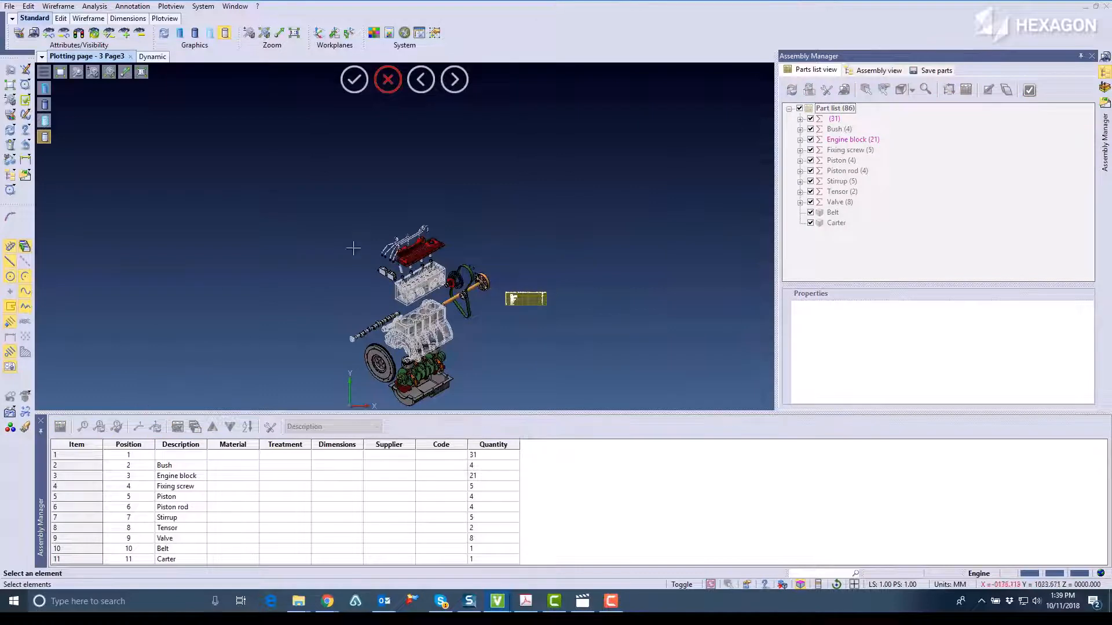
pyautogui.moveTo(323, 194); pyautogui.dragTo(505, 408)
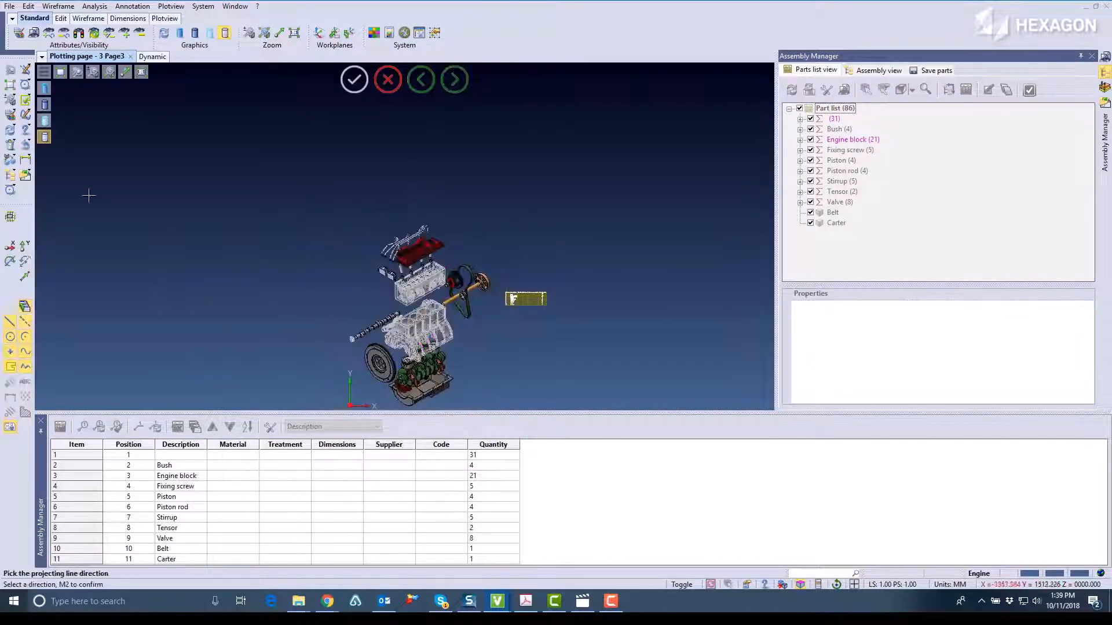
pyautogui.rightClick(273, 242)
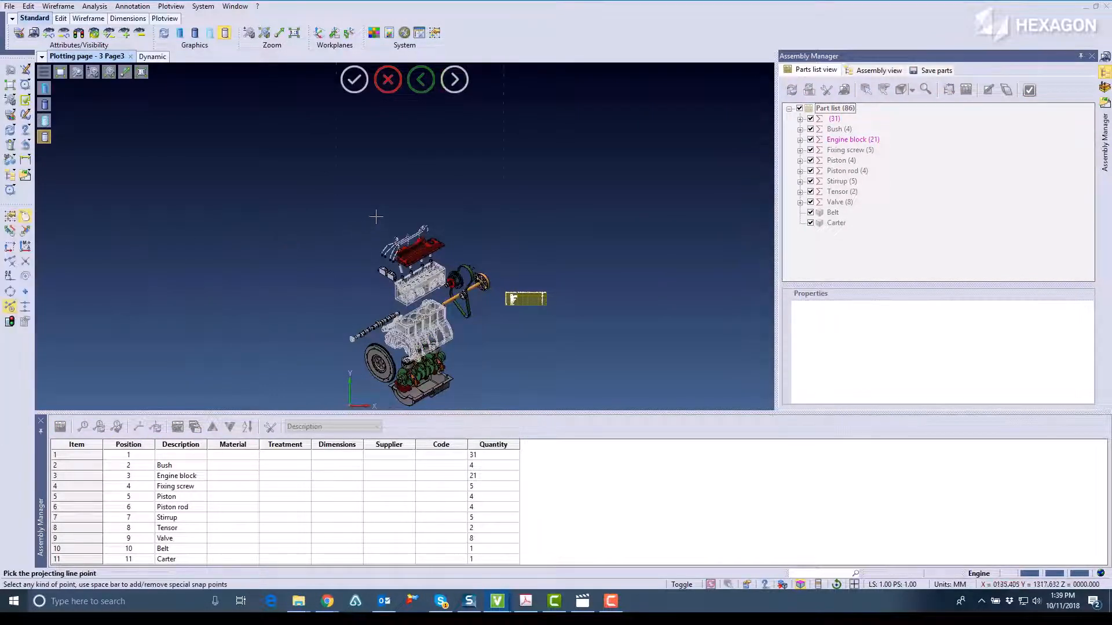
pyautogui.click(389, 202)
# Examine the balloons above, below and beside the exploded engine, and compare their numbers with the part list table.
pyautogui.scroll(4, 427, 200)
pyautogui.scroll(3, 423, 197)
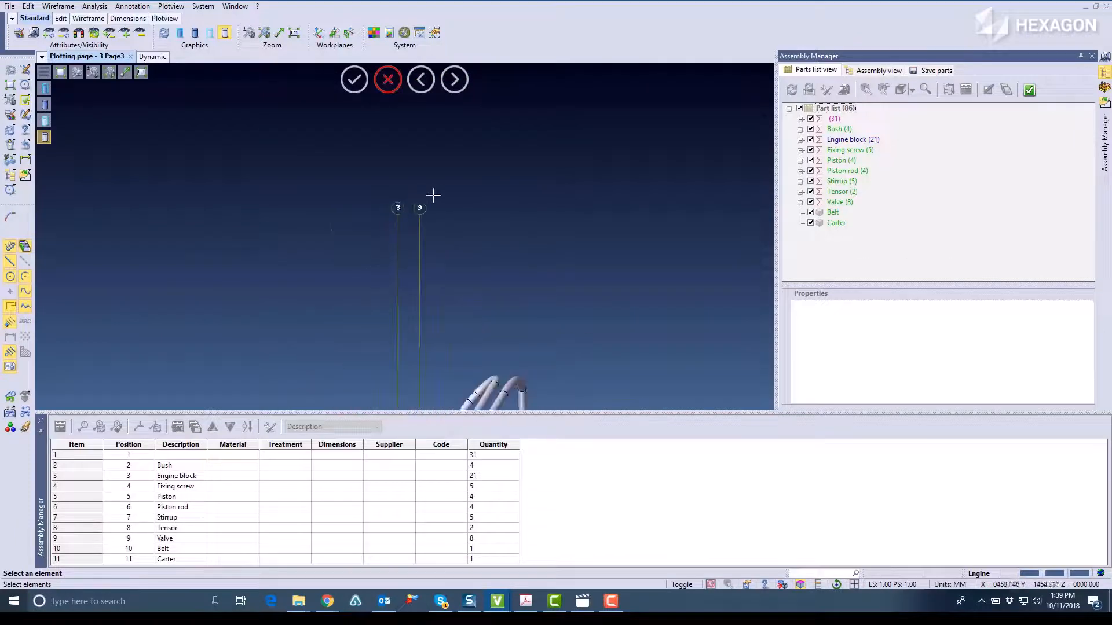
pyautogui.scroll(-8, 410, 354)
pyautogui.scroll(5, 410, 354)
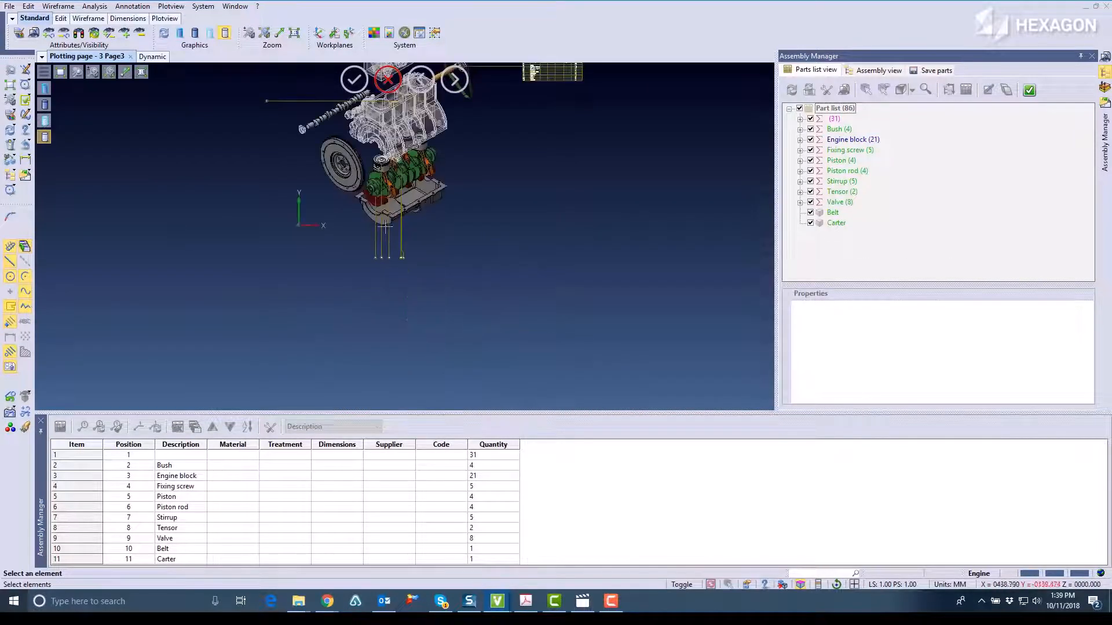
pyautogui.scroll(-5, 495, 242)
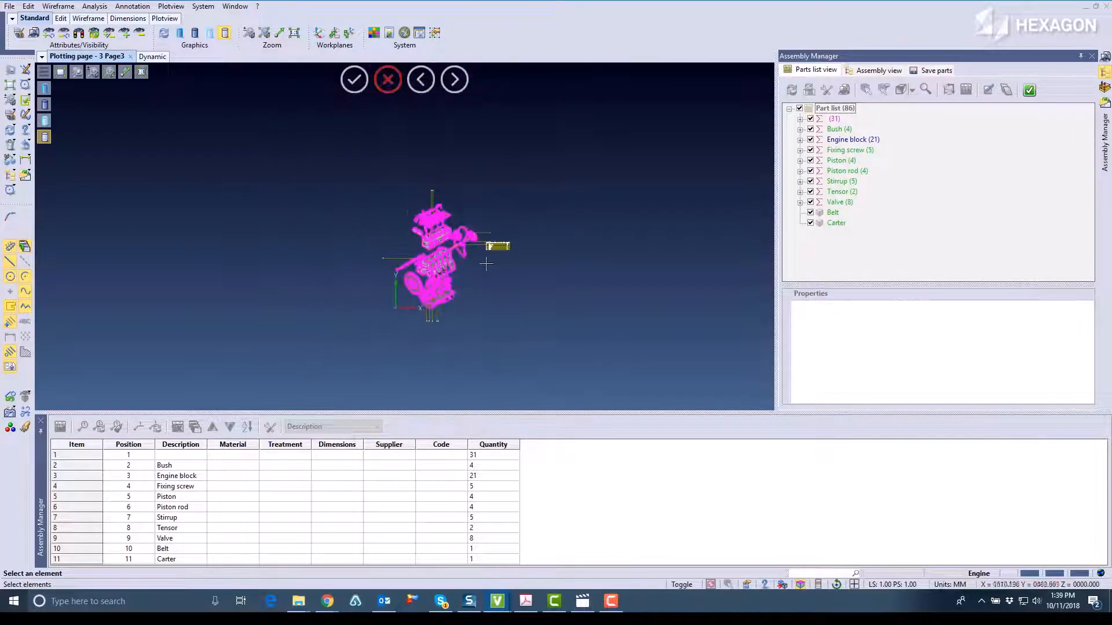
pyautogui.scroll(8, 496, 242)
pyautogui.scroll(-5, 496, 238)
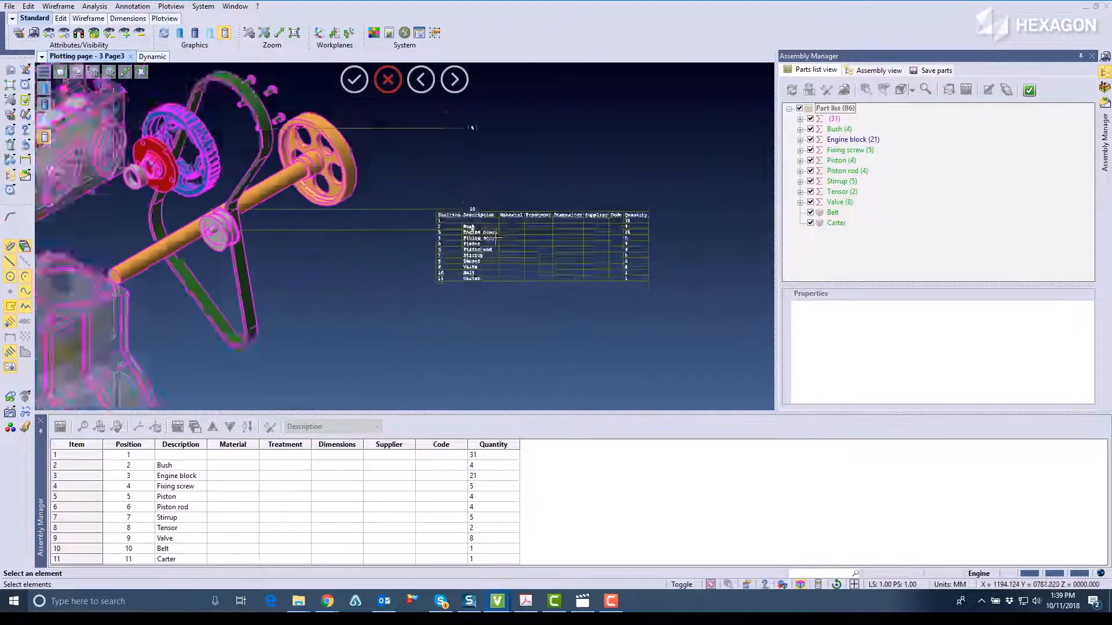